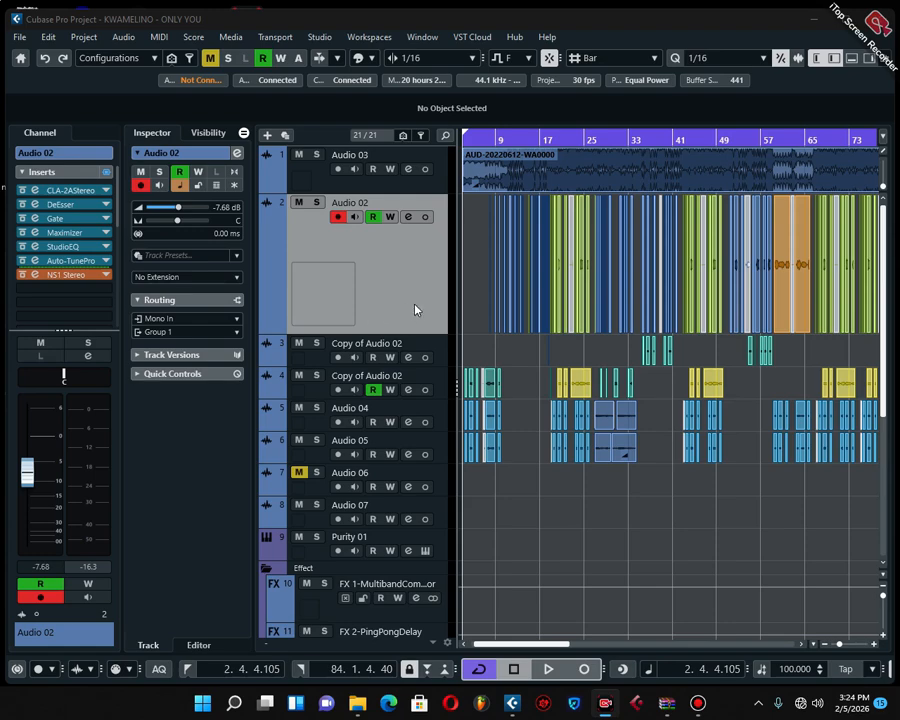
# Examine the available send destinations for Audio 02 without assigning one, and close its channel settings
pyautogui.click(406, 217)
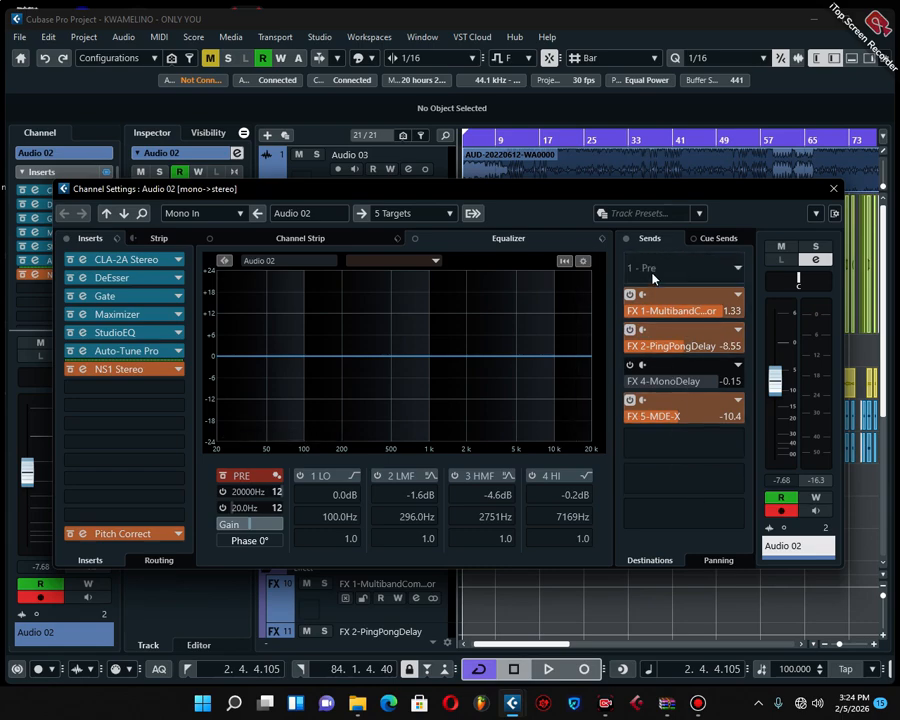
pyautogui.click(683, 266)
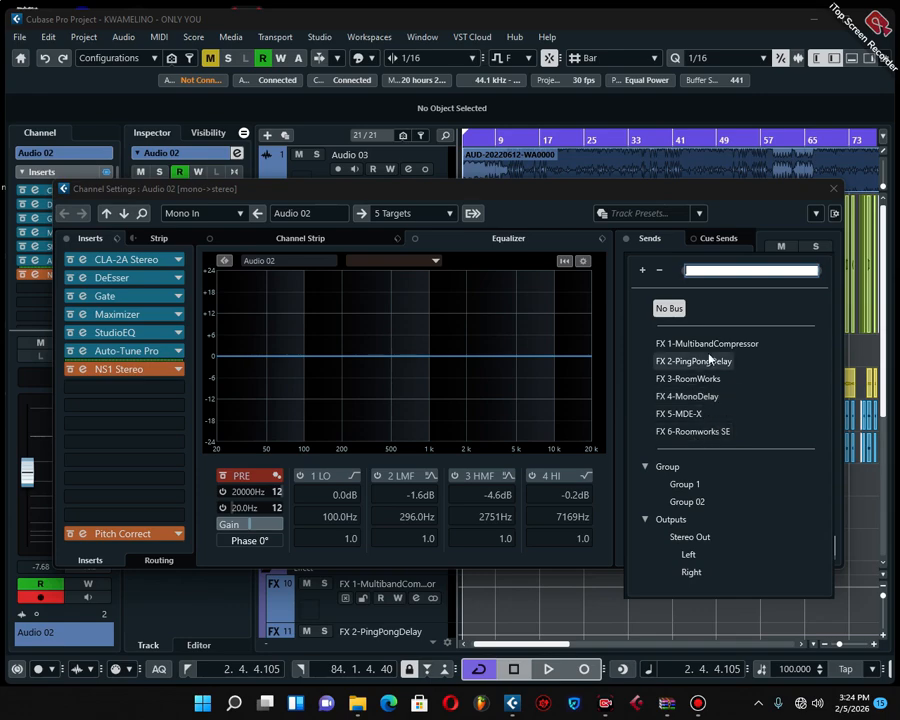
pyautogui.click(661, 363)
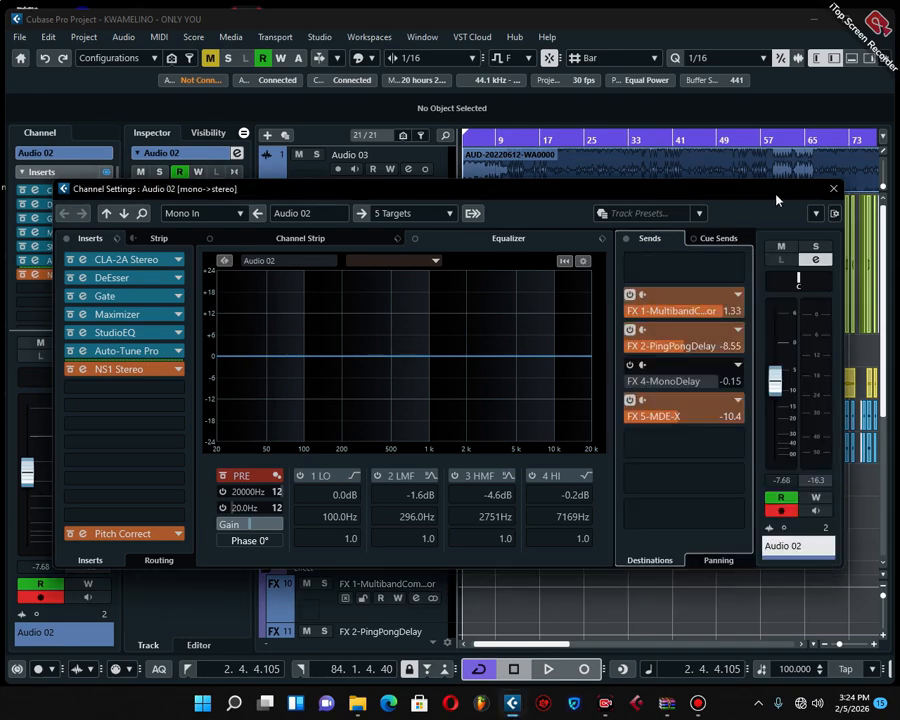
pyautogui.click(833, 188)
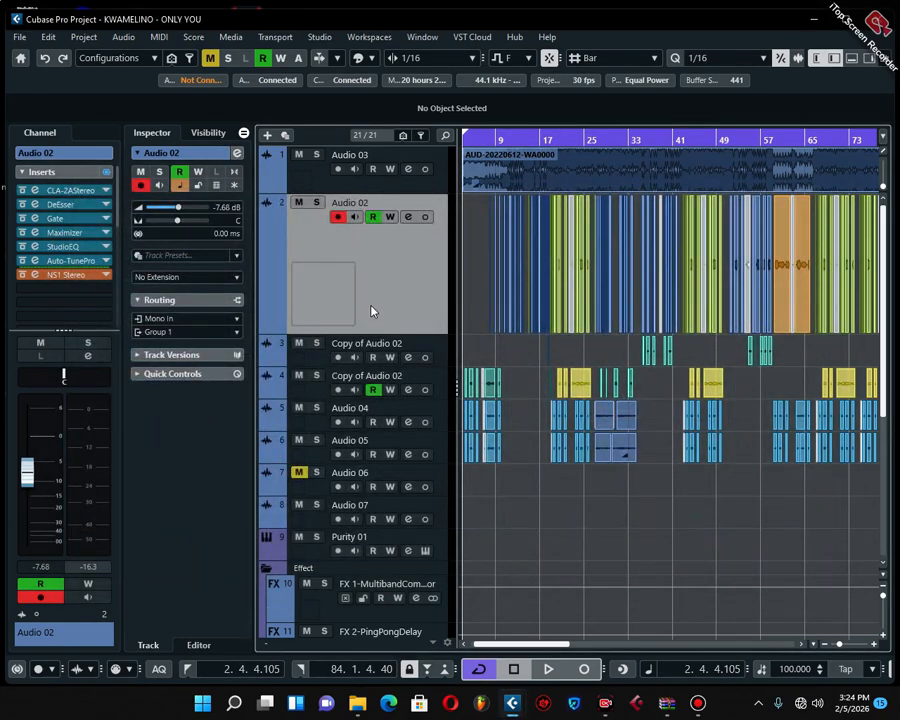
# Add one stereo effect track with ValhallaVintageVerb, output to Stereo Out and created inside the folder
pyautogui.rightClick(371, 311)
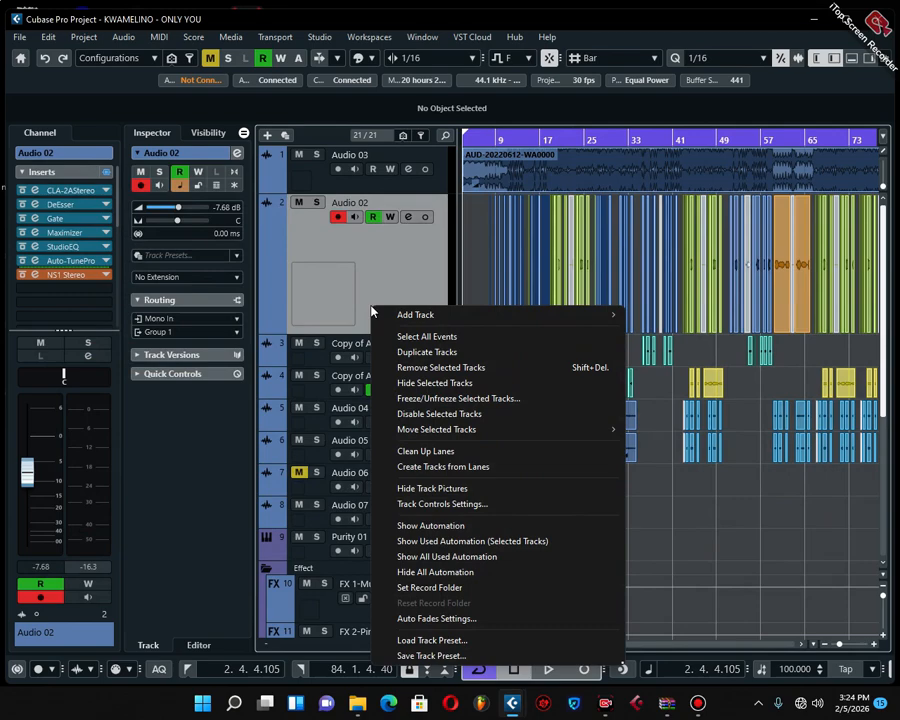
pyautogui.moveTo(420, 315)
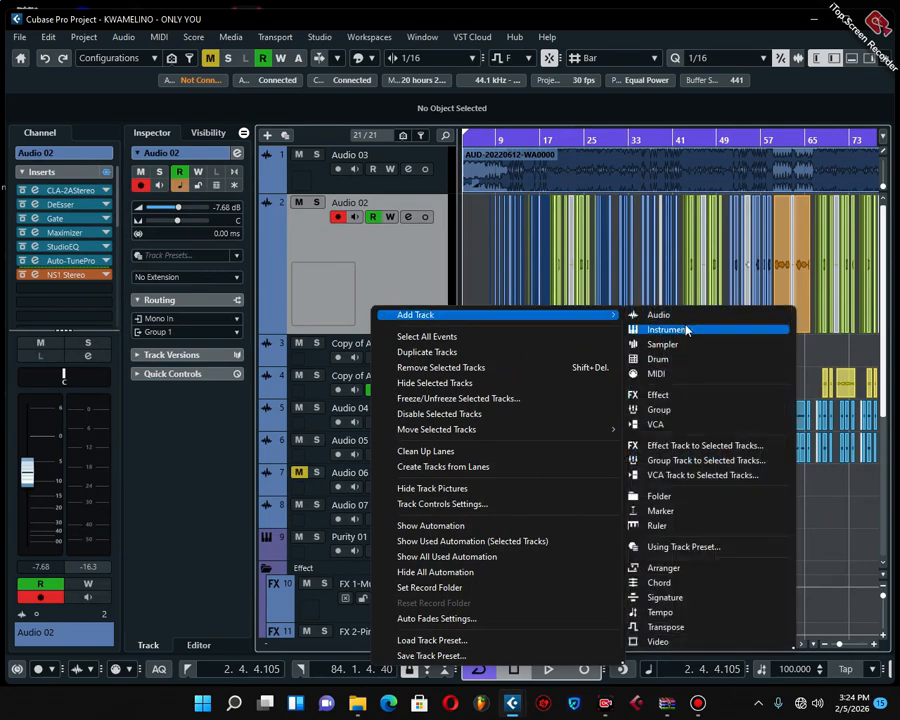
pyautogui.click(664, 396)
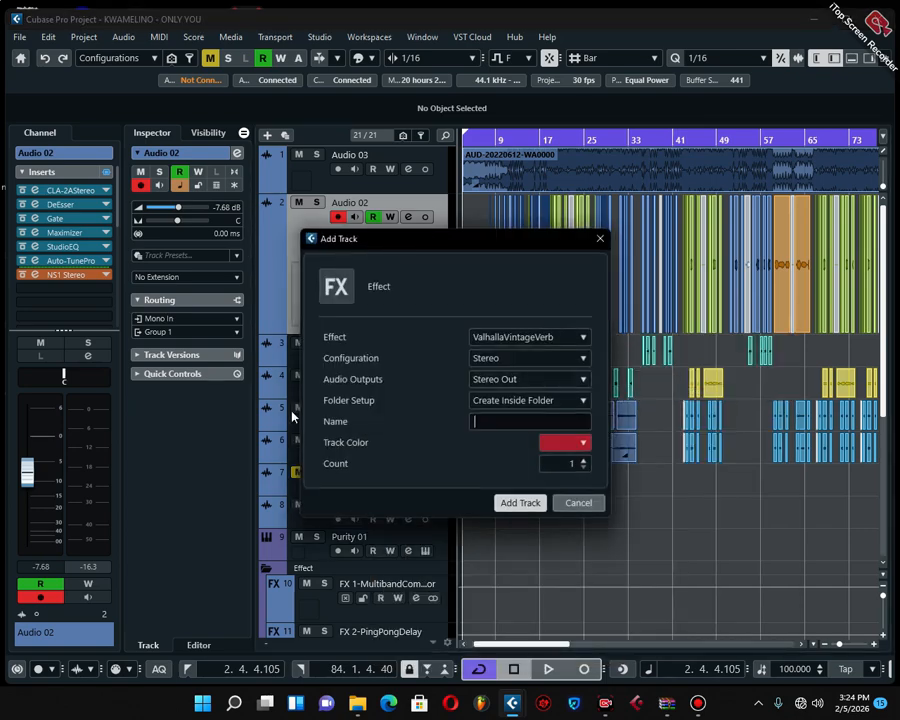
pyautogui.click(506, 337)
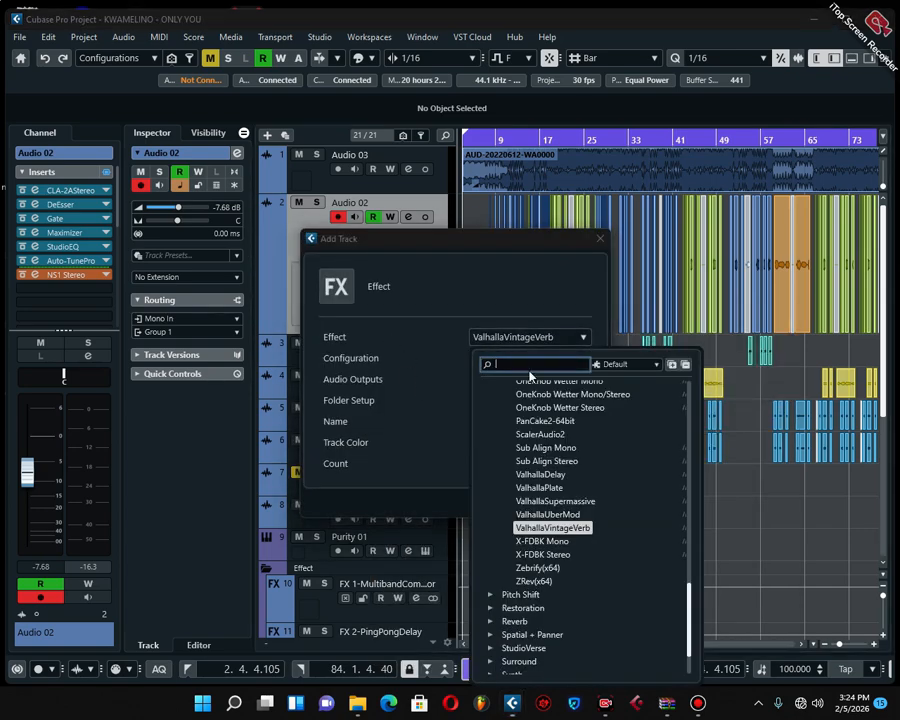
pyautogui.click(568, 529)
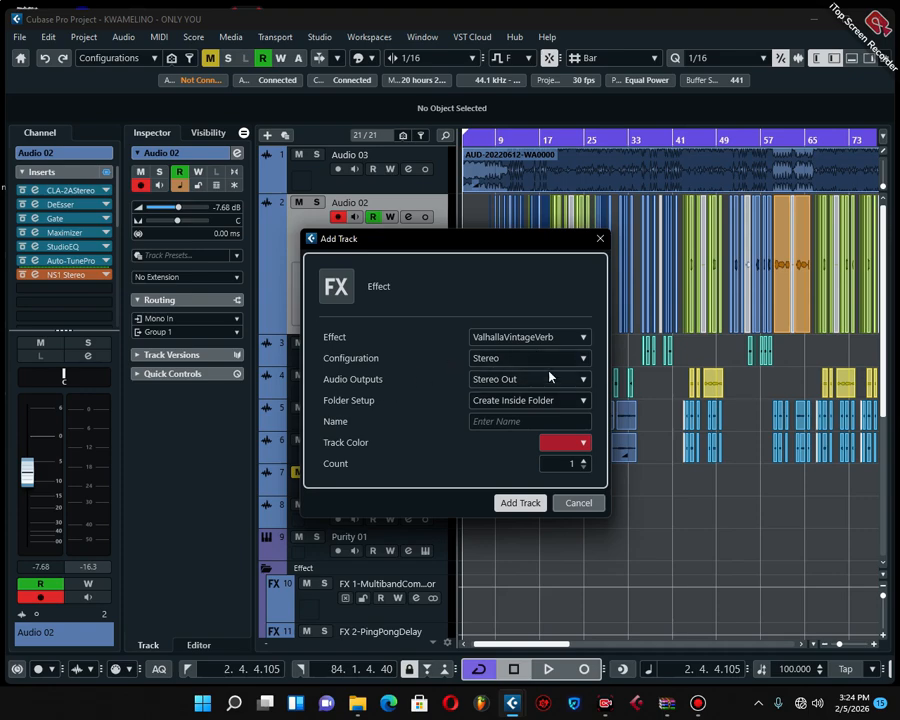
pyautogui.click(519, 503)
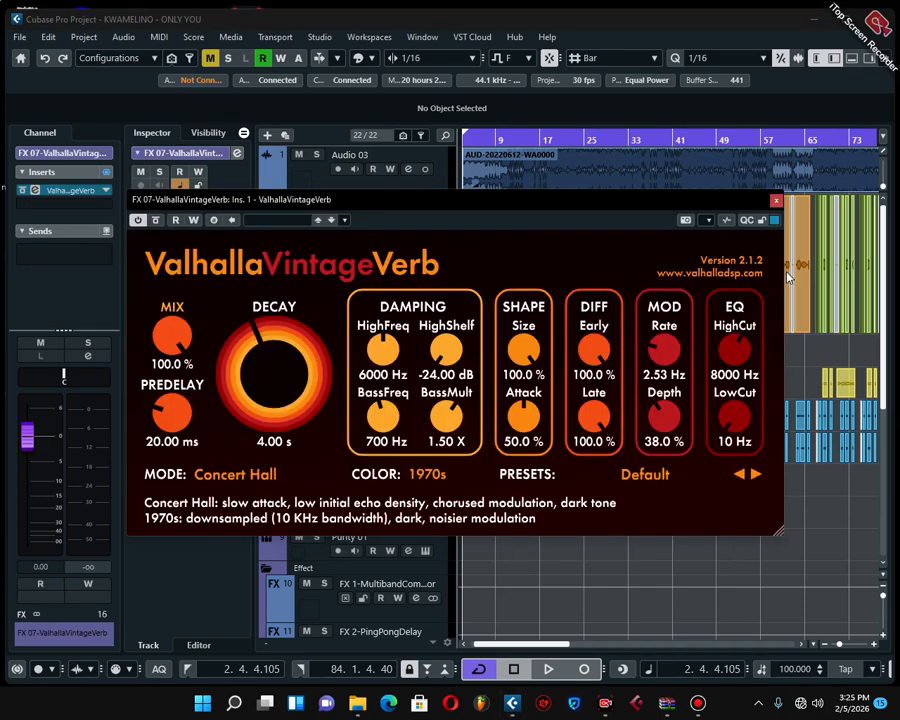
# Assign the first send in Audio 02's channel settings to FX 07-ValhallaVintageVerb, moving the plug-in window out of the way
pyautogui.moveTo(528, 200); pyautogui.dragTo(621, 427)
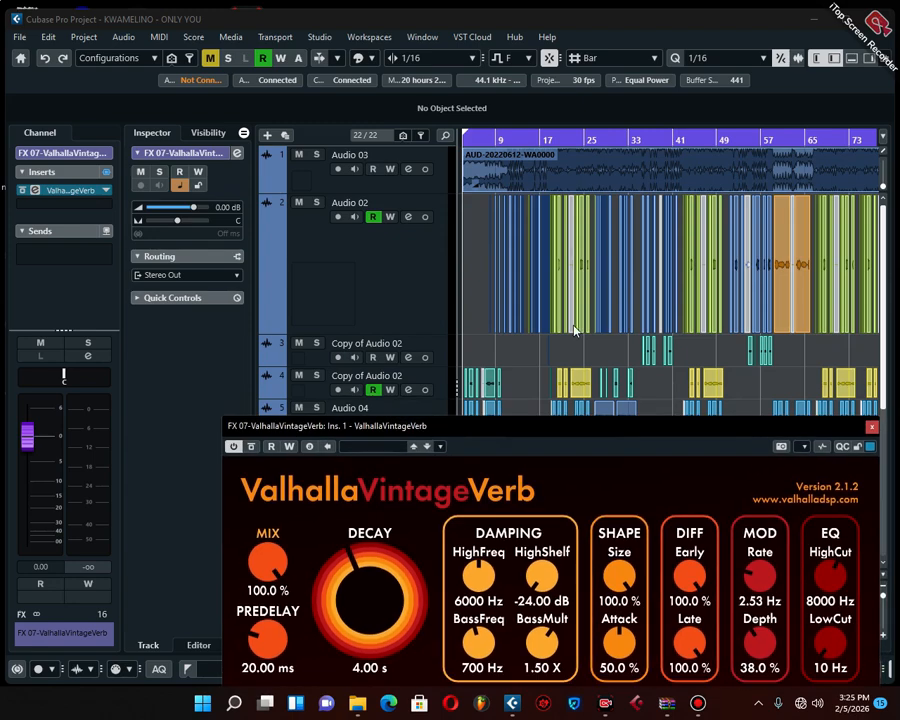
pyautogui.click(380, 264)
pyautogui.moveTo(470, 426); pyautogui.dragTo(420, 313)
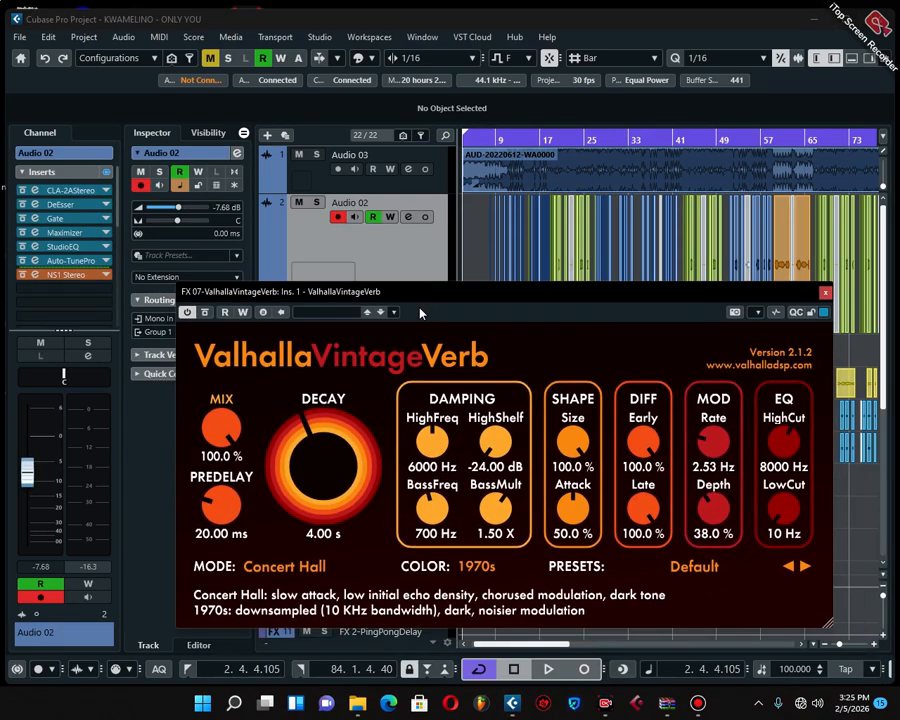
pyautogui.click(407, 218)
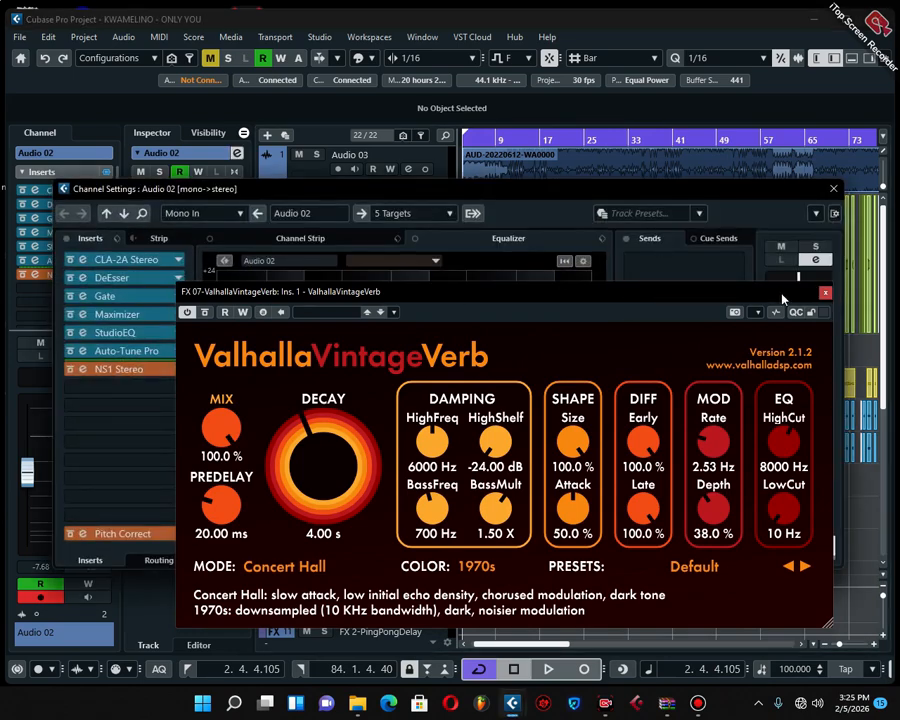
pyautogui.moveTo(728, 300); pyautogui.dragTo(645, 469)
pyautogui.click(706, 264)
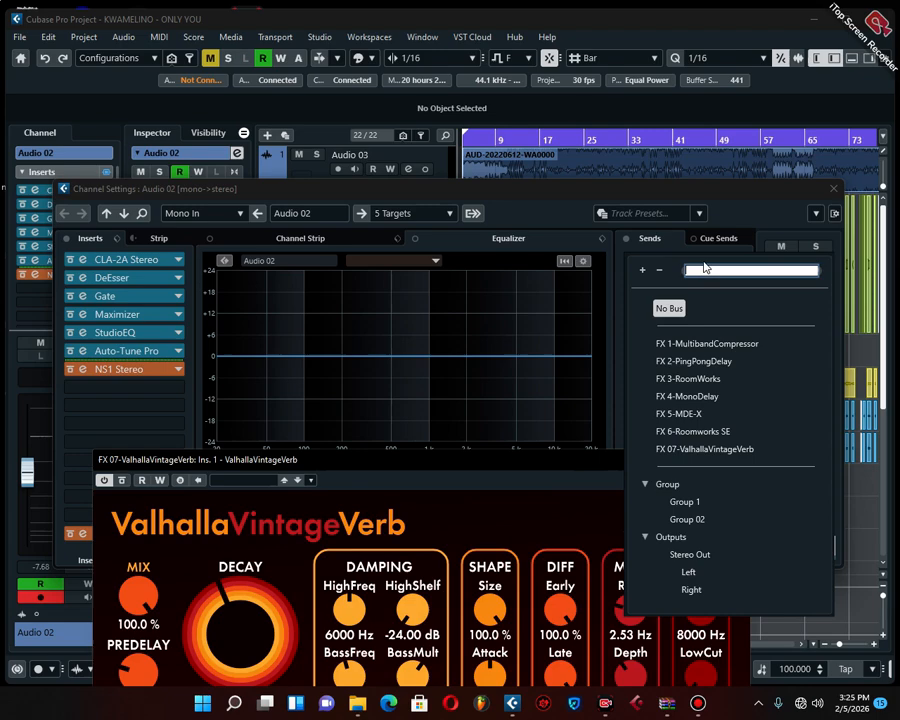
pyautogui.click(704, 449)
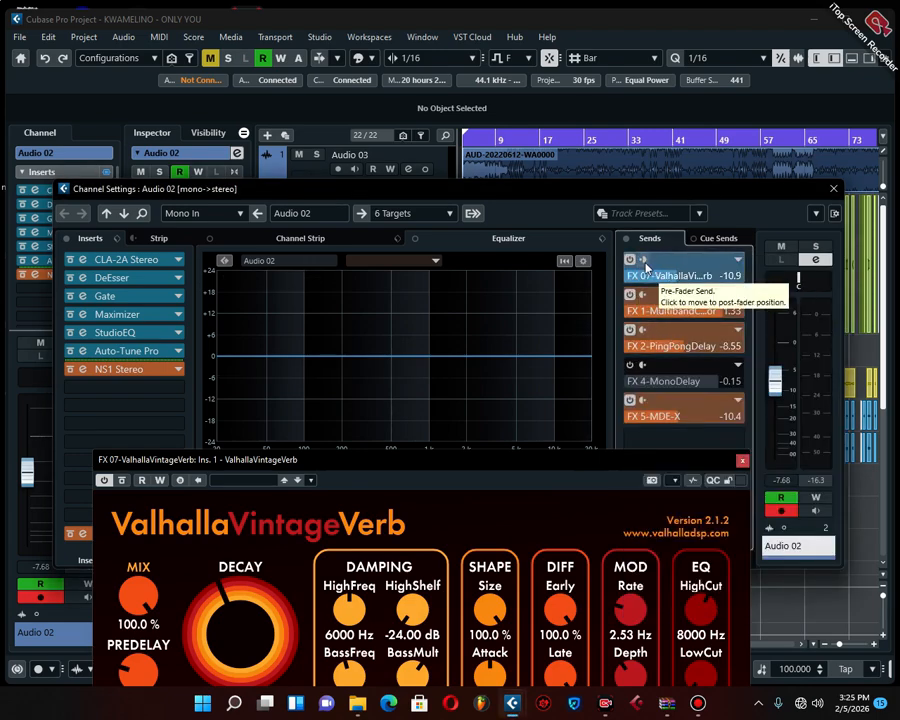
# Try the ValhallaVintageVerb send post-fader, return it to pre-fader and set its level to 1.60
pyautogui.click(643, 262)
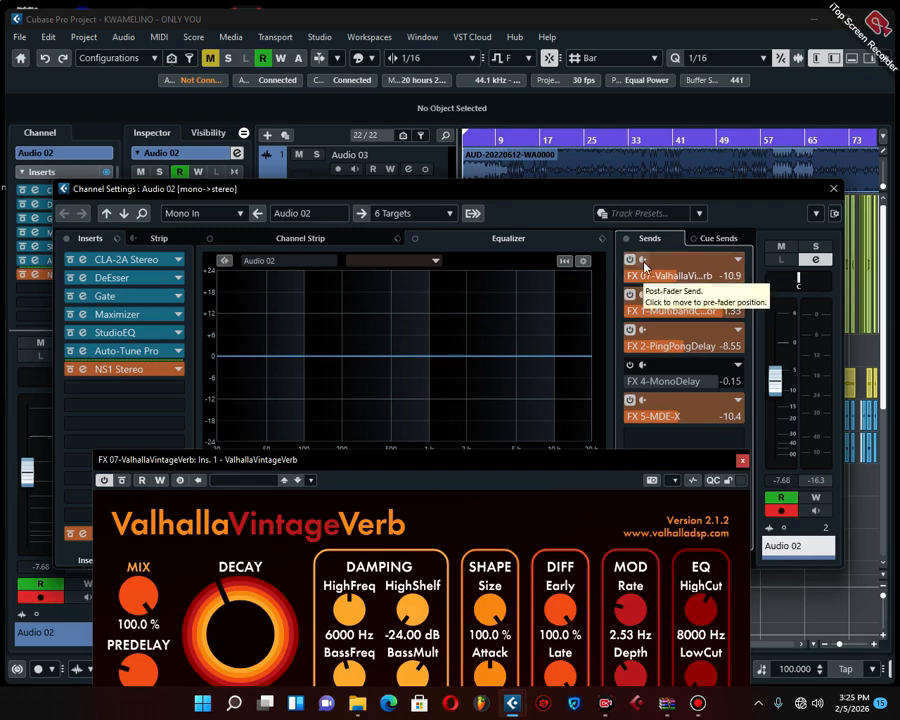
pyautogui.click(643, 262)
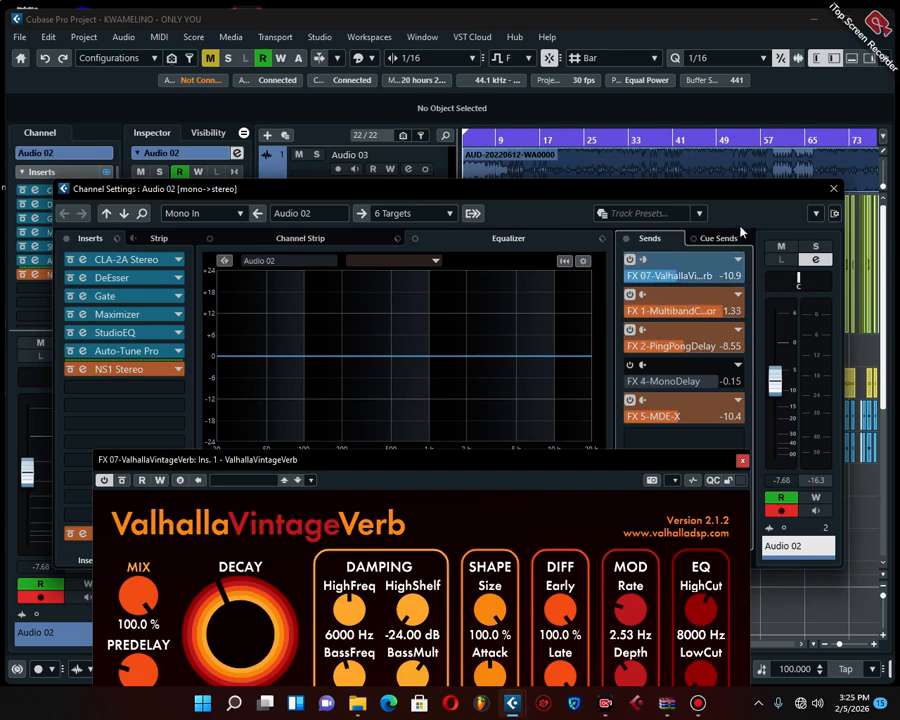
pyautogui.click(716, 279)
pyautogui.moveTo(758, 277); pyautogui.dragTo(765, 274)
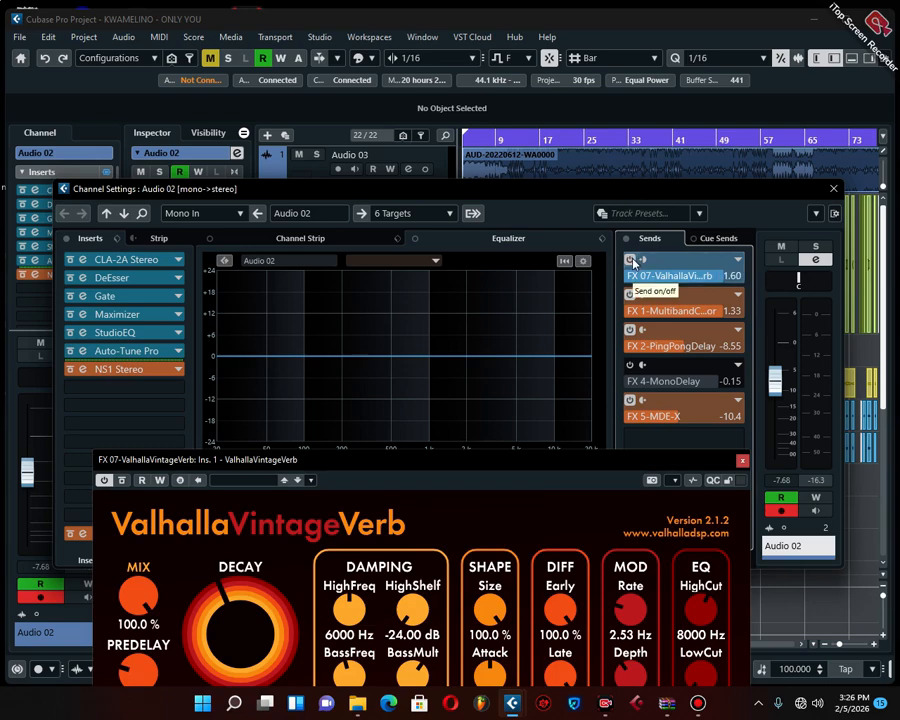
# Close the reverb window and compare playback of the song with Audio 02's ValhallaVintageVerb send switched off and on again
pyautogui.click(631, 260)
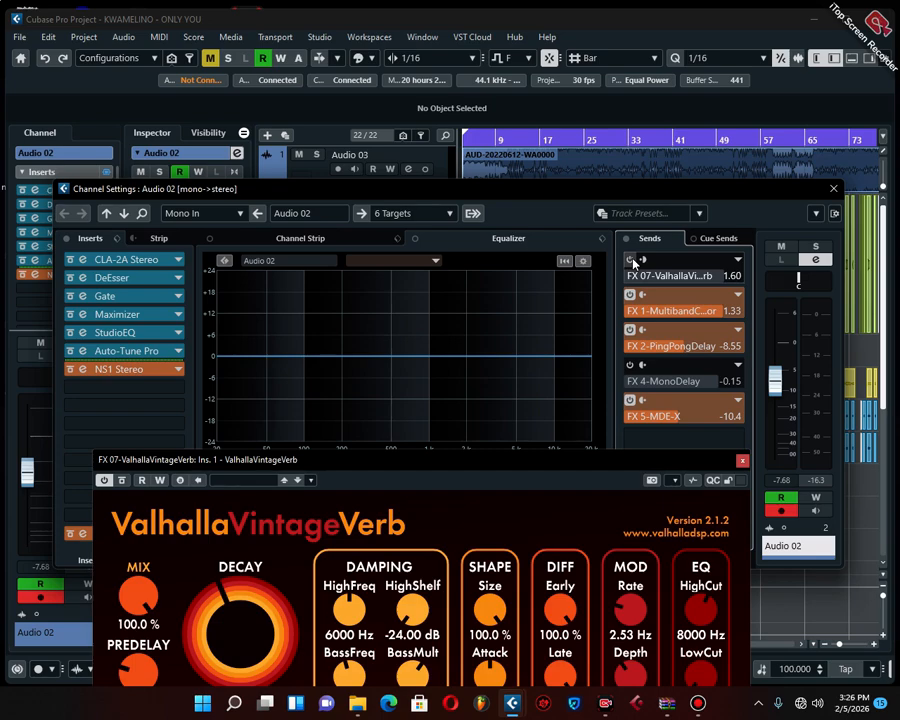
pyautogui.click(743, 461)
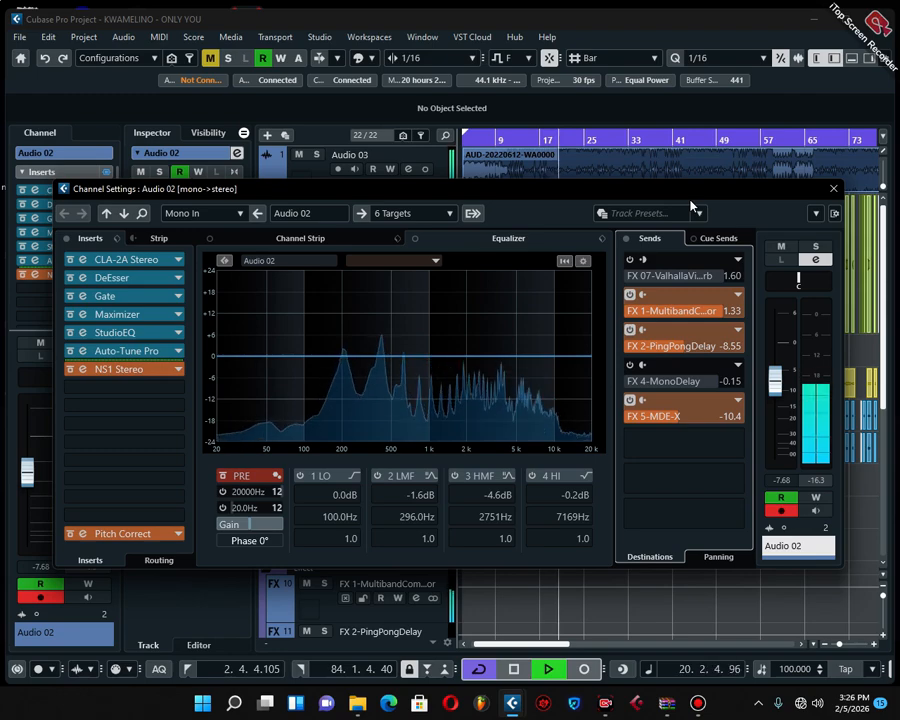
pyautogui.press('space')
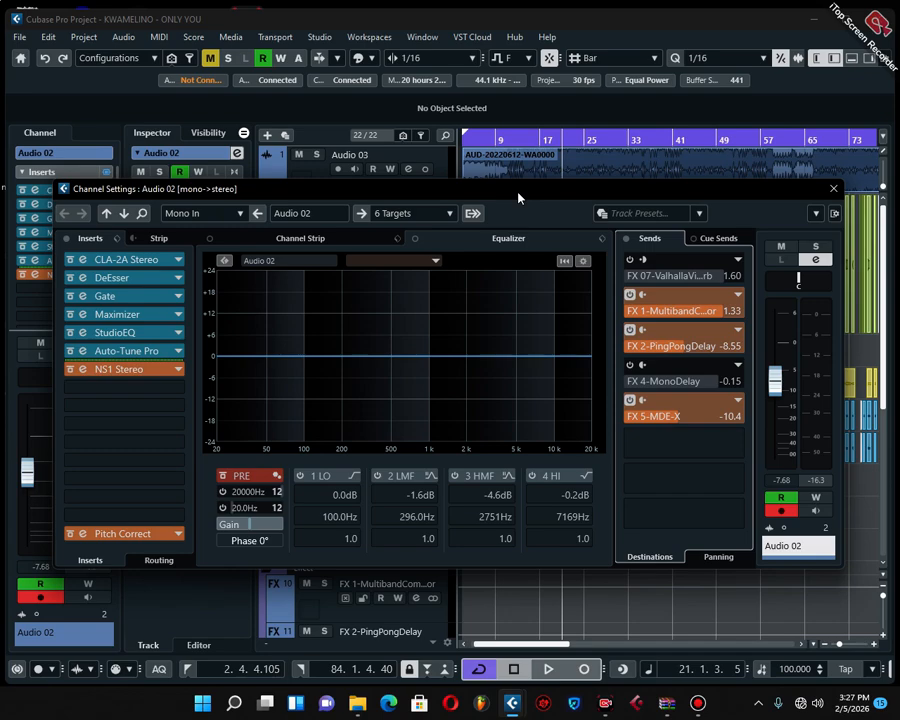
pyautogui.click(634, 274)
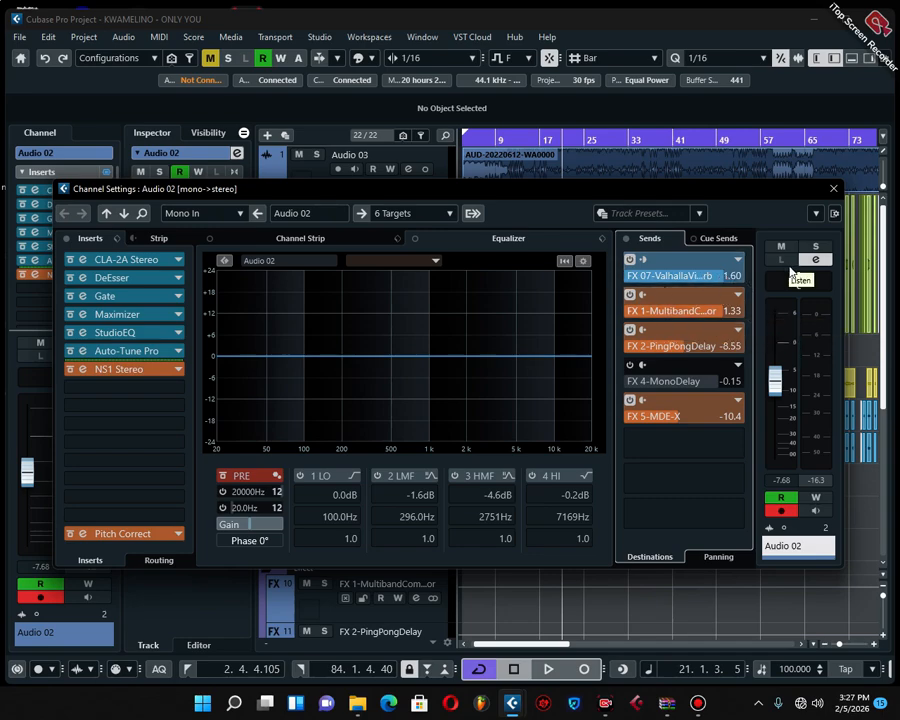
pyautogui.press('space')
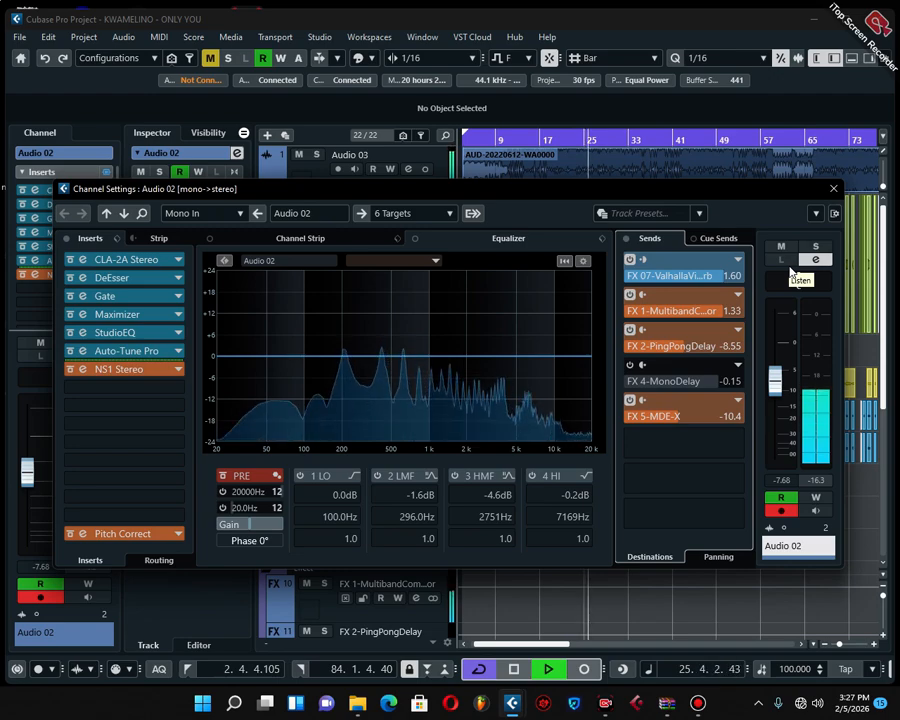
pyautogui.press('space')
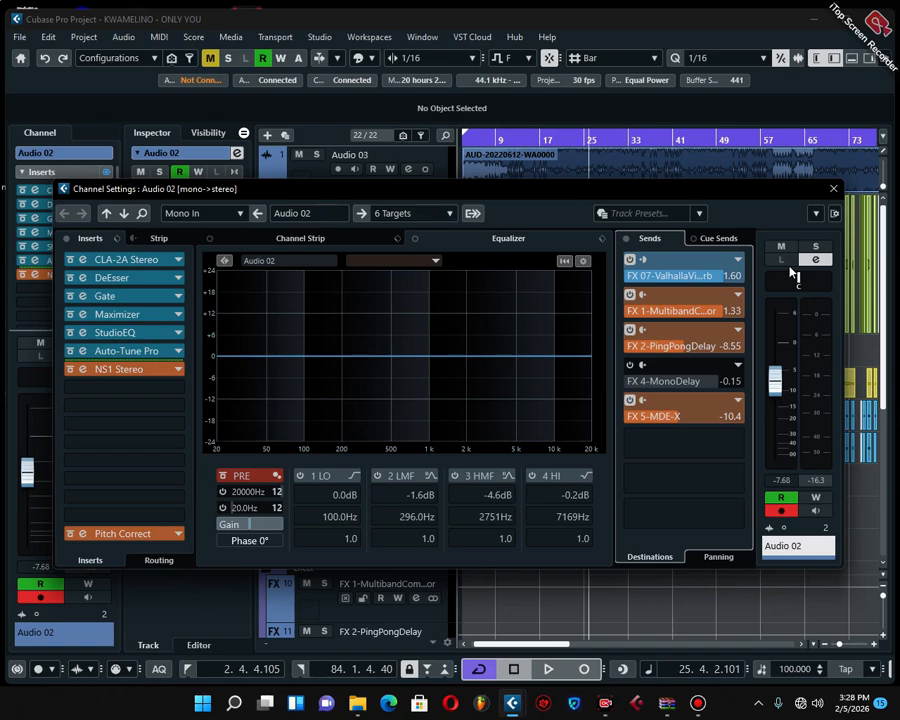
# Open the ValhallaVintageVerb effect editor from Audio 02's first send and move it so all its controls are in view
pyautogui.rightClick(650, 264)
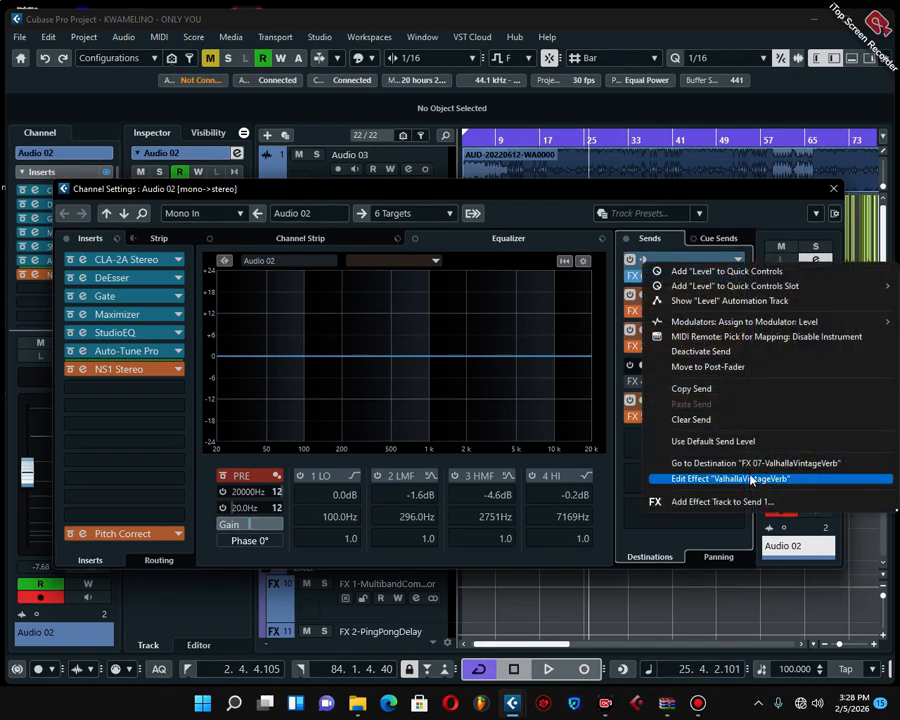
pyautogui.click(752, 487)
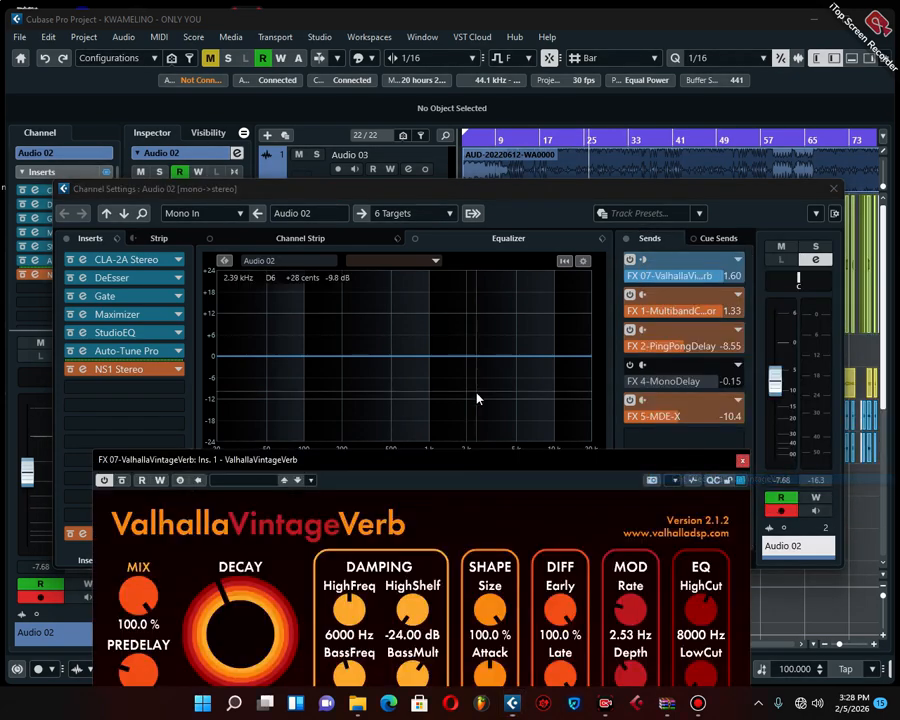
pyautogui.moveTo(468, 463); pyautogui.dragTo(469, 225)
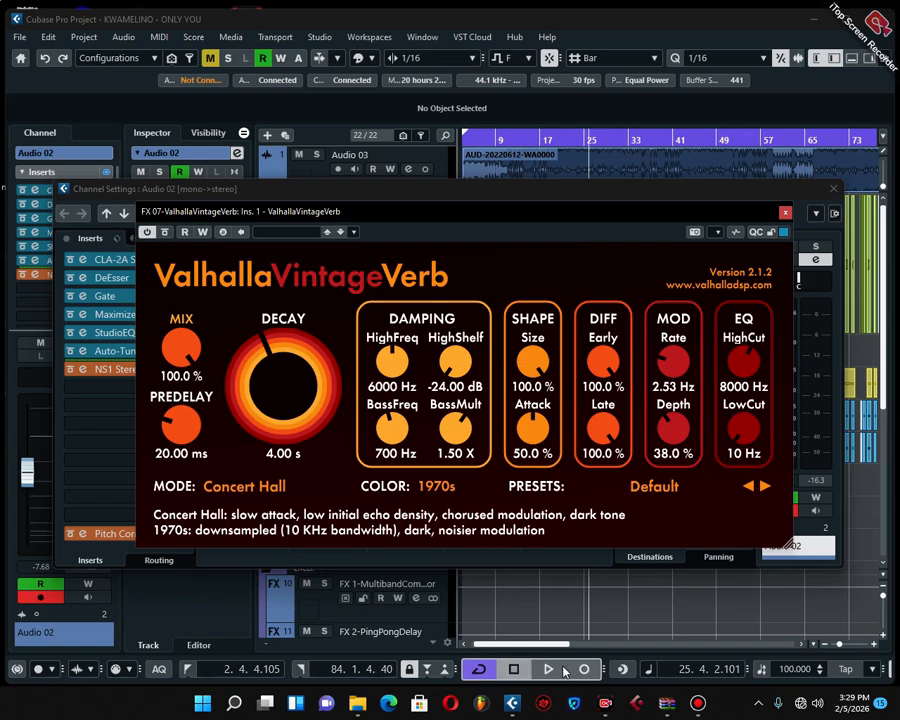
pyautogui.press('Escape')
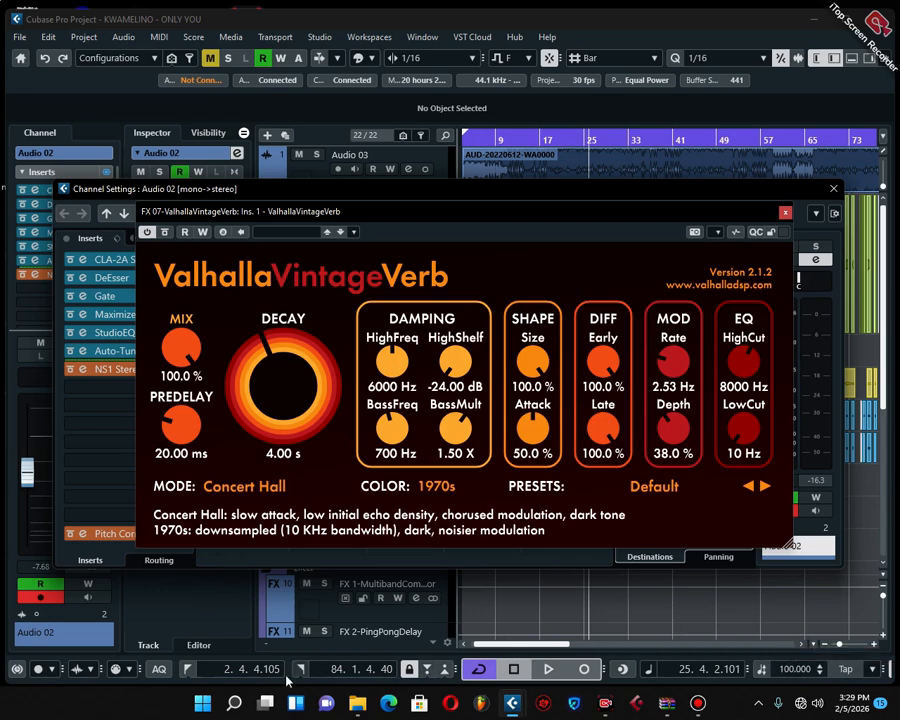
# Switch to Calculator and divide 60,000 by the project tempo of 100
pyautogui.click(234, 703)
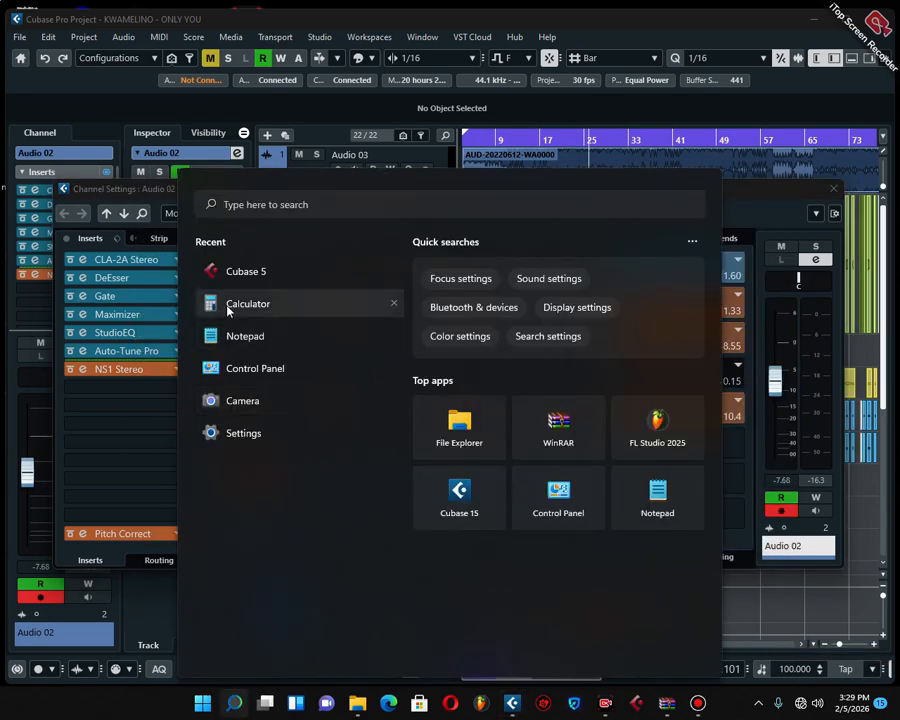
pyautogui.click(228, 304)
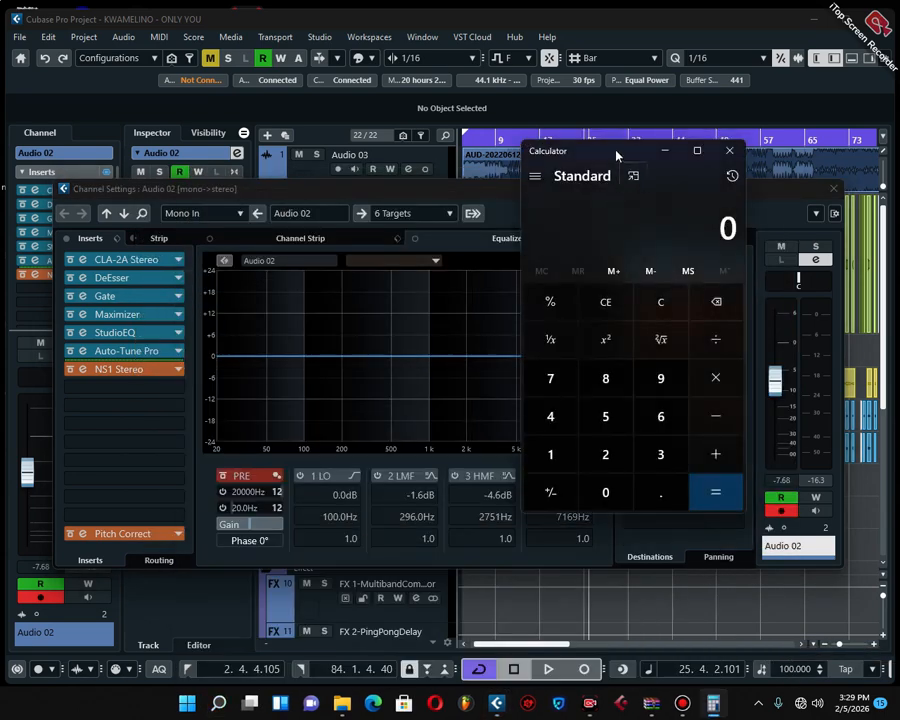
pyautogui.moveTo(612, 152); pyautogui.dragTo(430, 173)
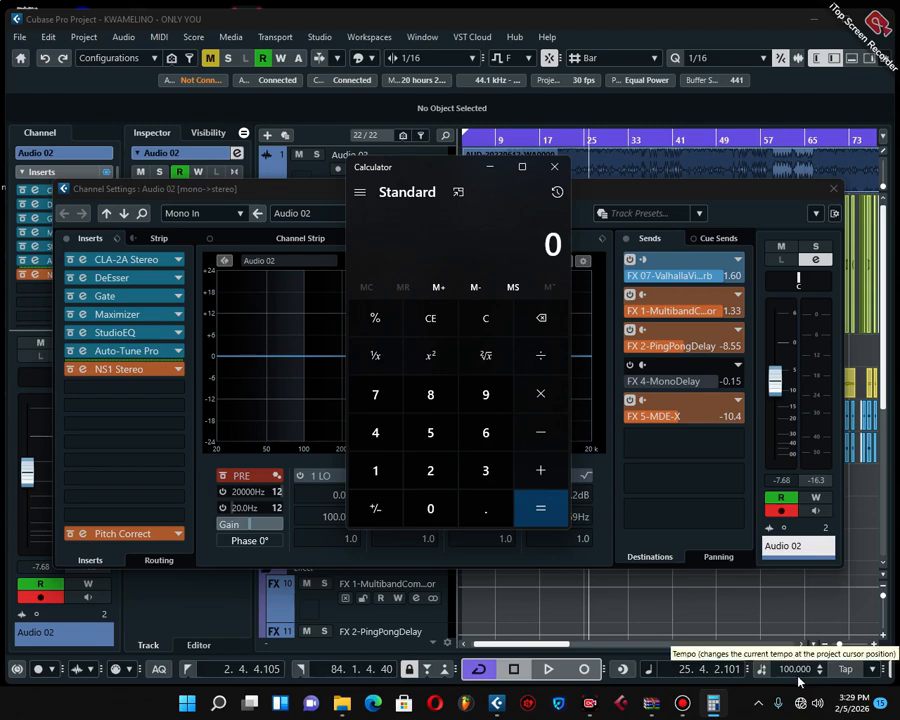
pyautogui.click(486, 437)
pyautogui.click(427, 510)
pyautogui.click(427, 511)
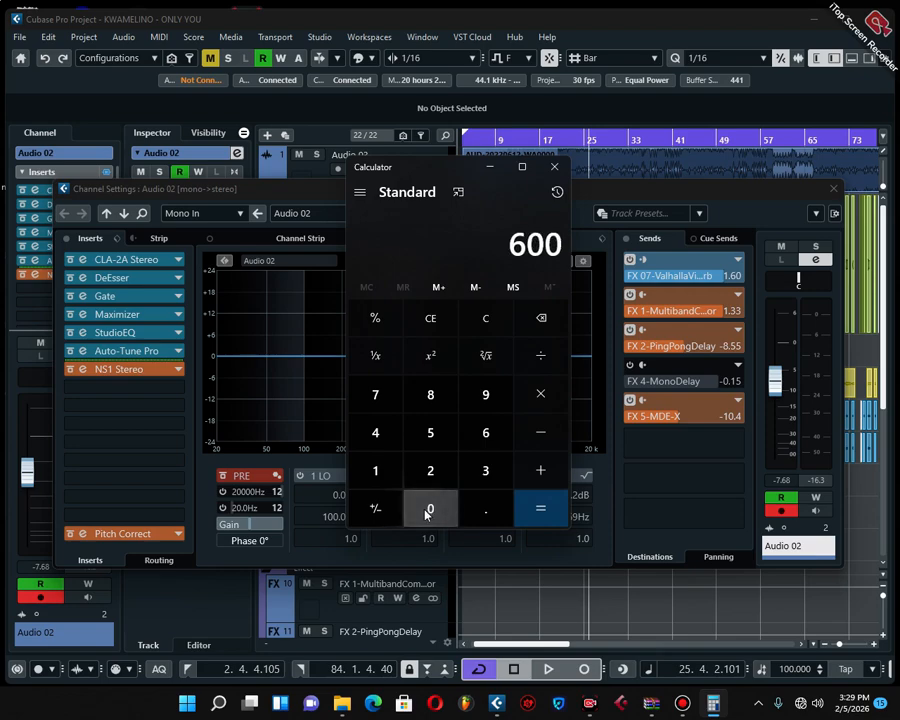
pyautogui.click(427, 511)
pyautogui.click(427, 511)
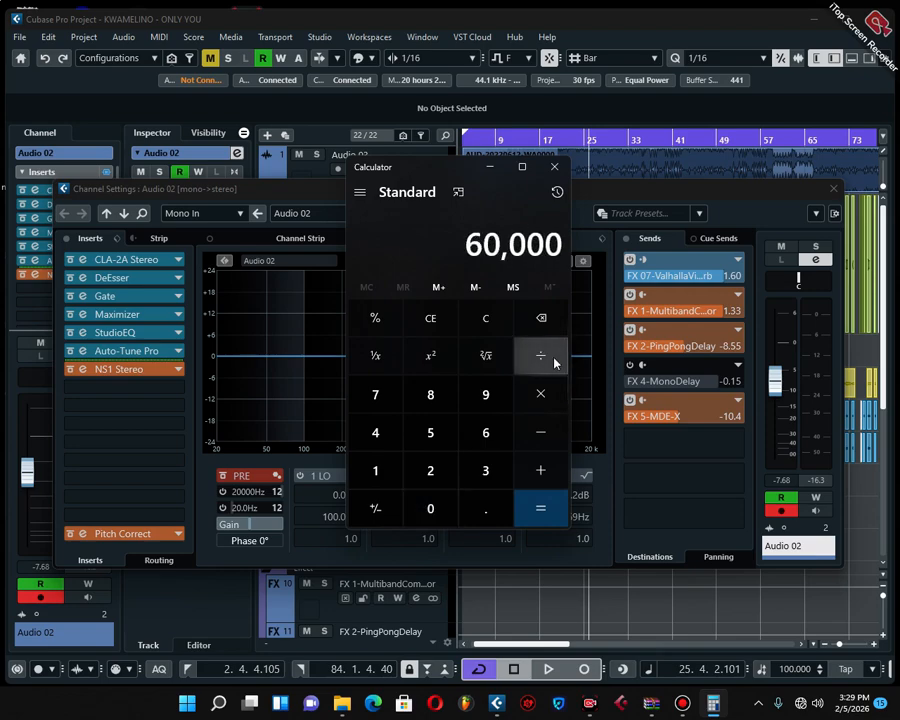
pyautogui.click(540, 355)
pyautogui.doubleClick(430, 506)
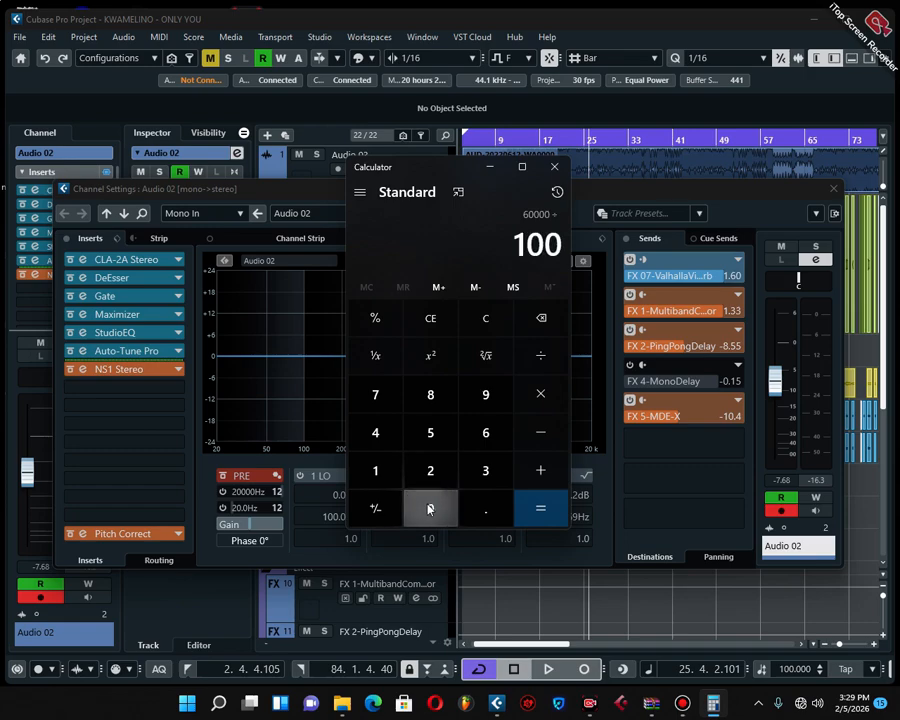
pyautogui.click(528, 514)
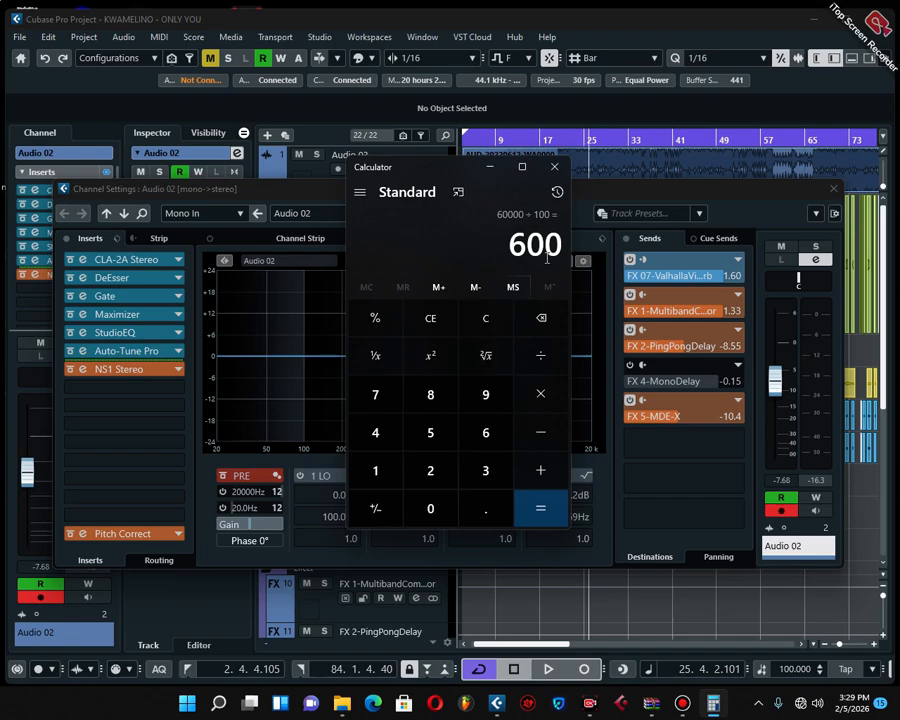
# Halve the 600 result twice in succession by dividing by 2
pyautogui.click(522, 358)
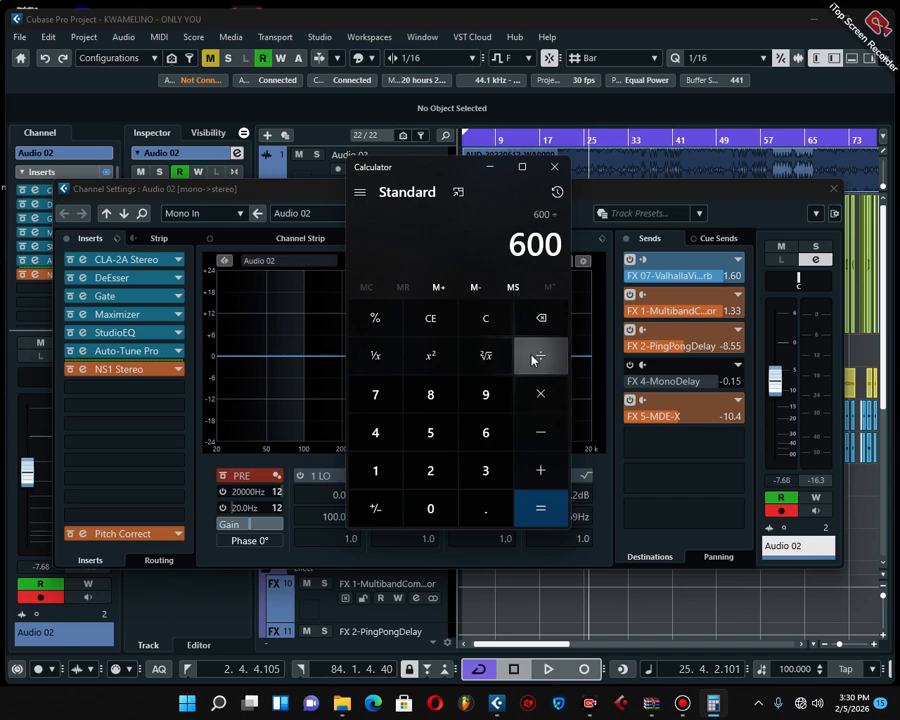
pyautogui.click(430, 470)
pyautogui.click(540, 516)
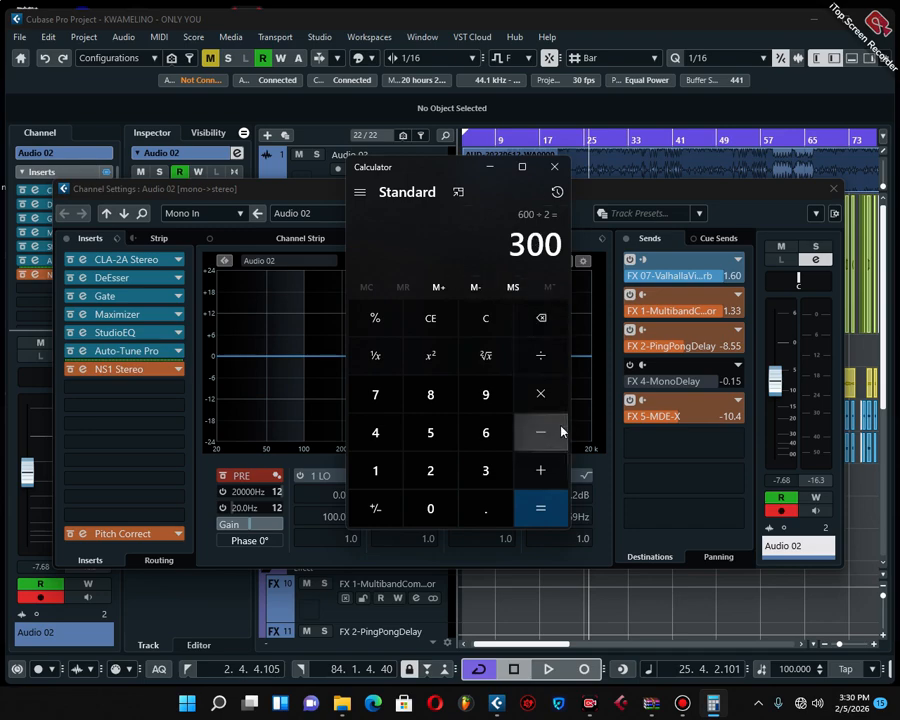
pyautogui.click(540, 355)
pyautogui.click(437, 483)
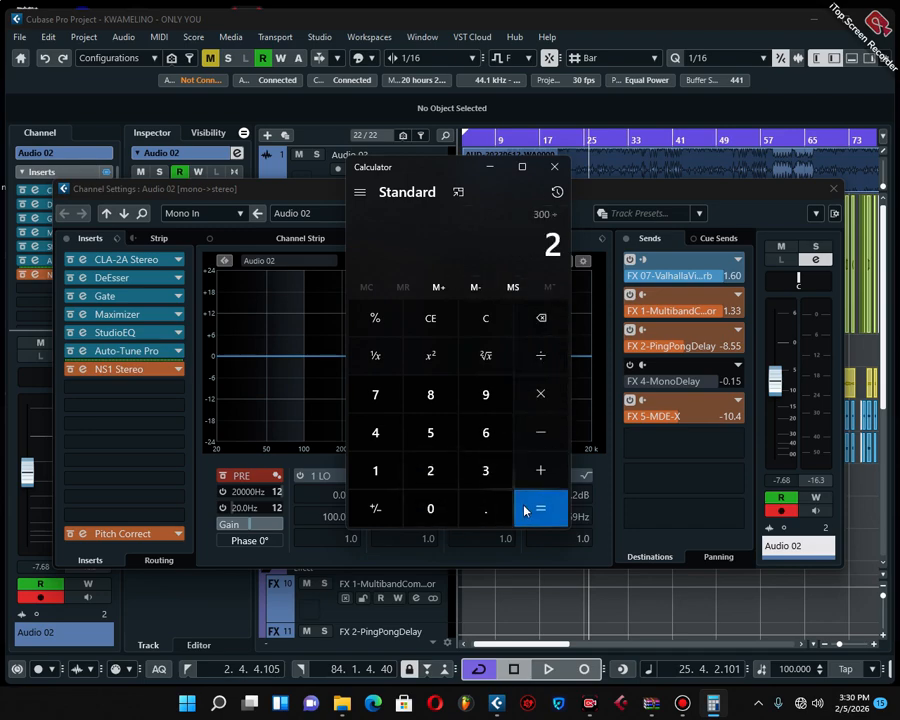
pyautogui.click(527, 510)
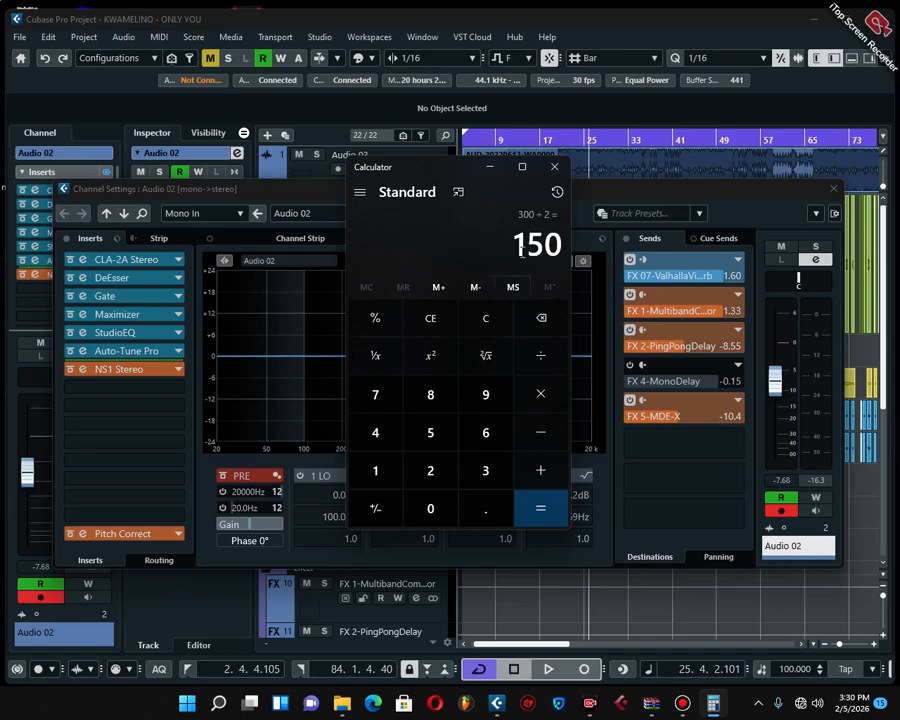
# Switch to Cubase, set the ValhallaVintageVerb decay to 1.50 s and audition the song briefly
pyautogui.click(647, 190)
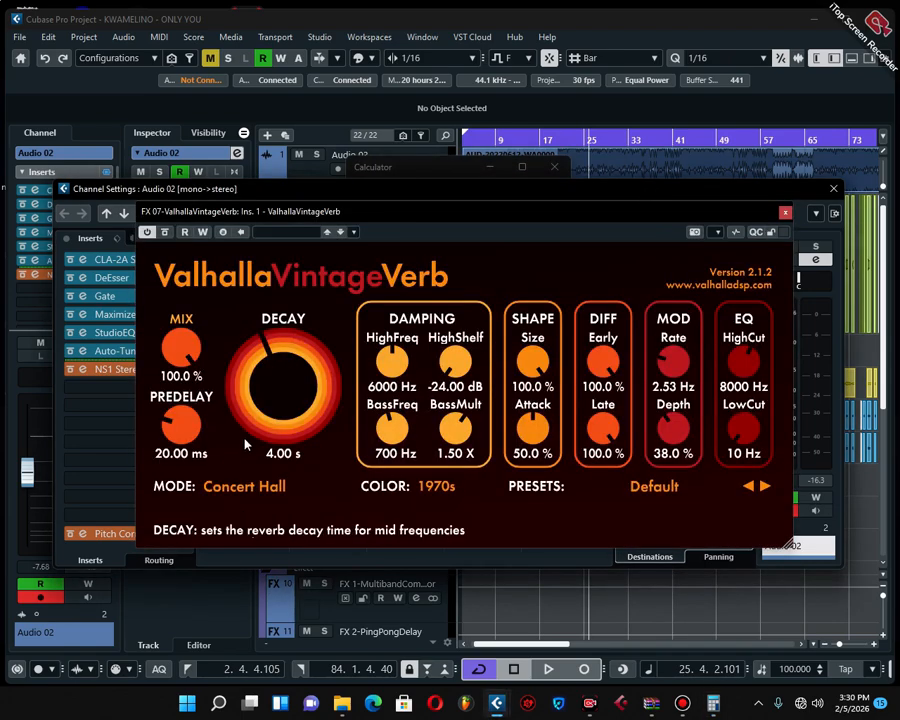
pyautogui.click(277, 456)
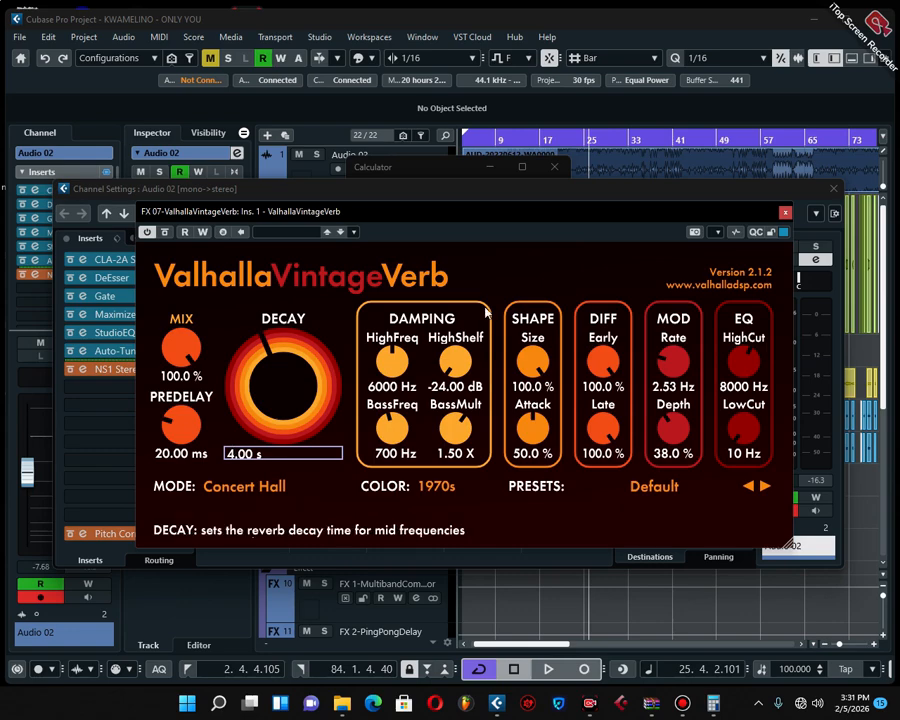
pyautogui.click(548, 272)
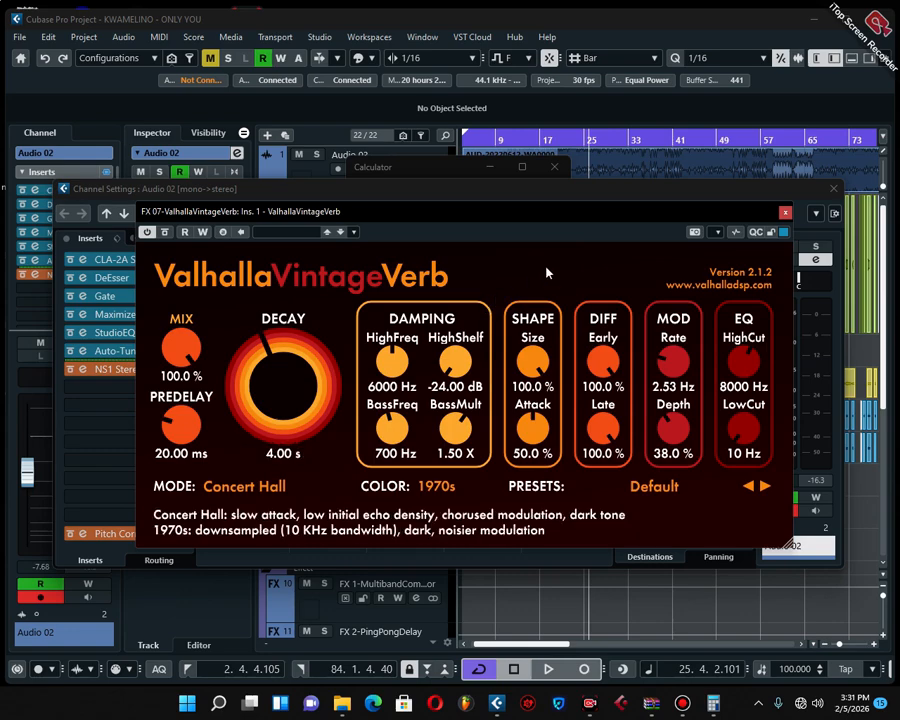
pyautogui.click(274, 458)
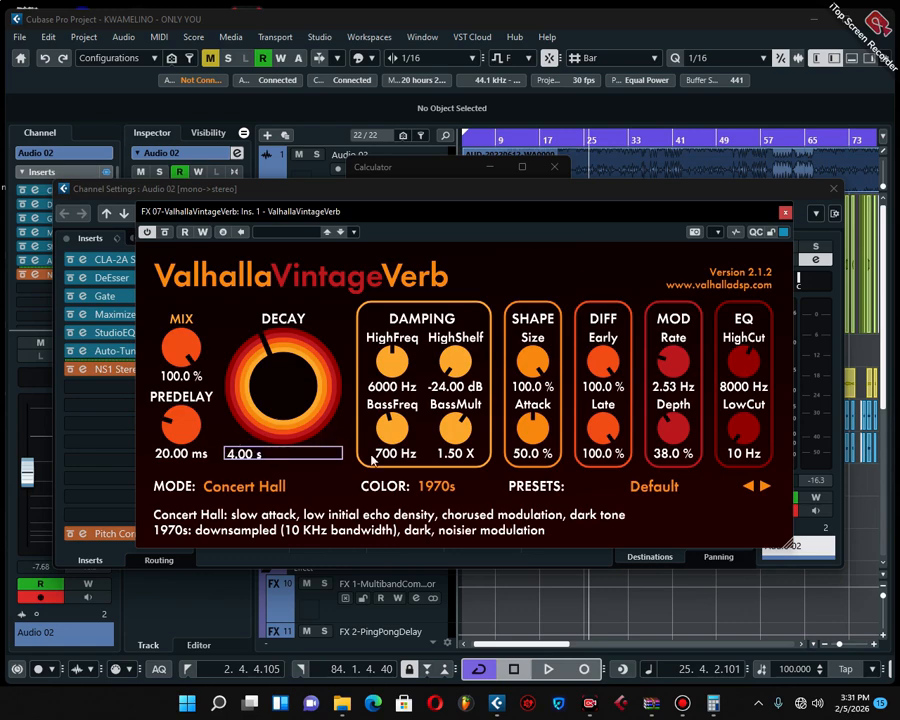
pyautogui.moveTo(713, 703)
pyautogui.press('BackSpace')
pyautogui.write('1')
pyautogui.press('Delete')
pyautogui.write('5')
pyautogui.press('Return')
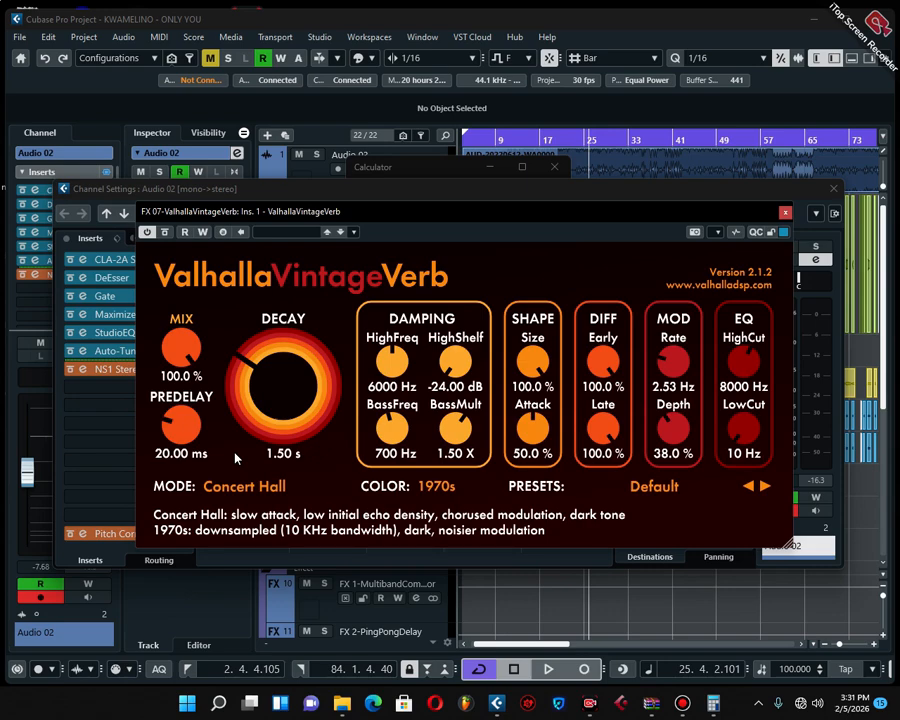
pyautogui.press('space')
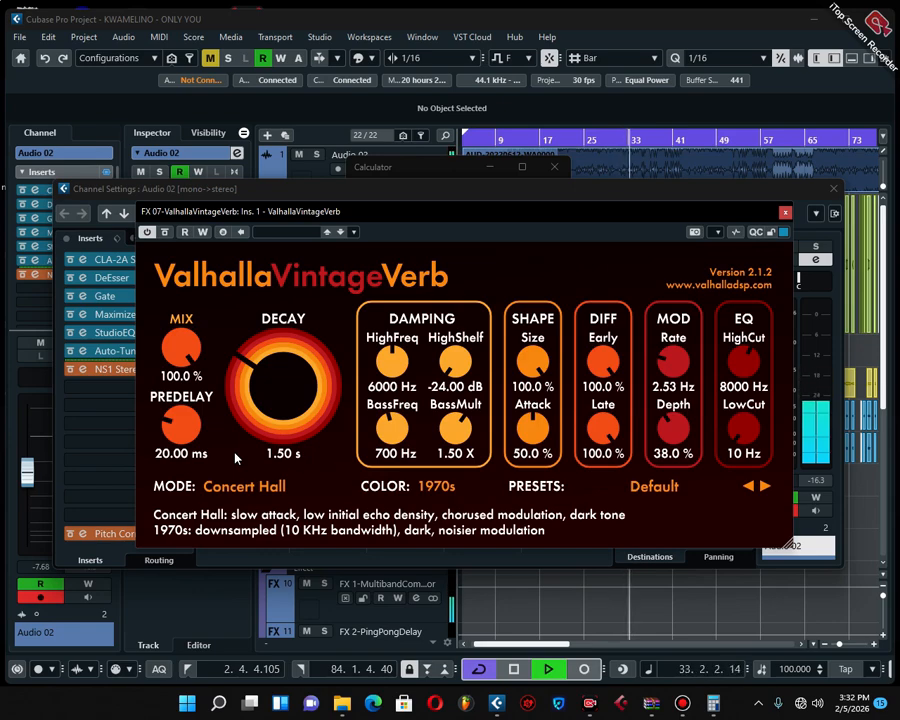
pyautogui.press('space')
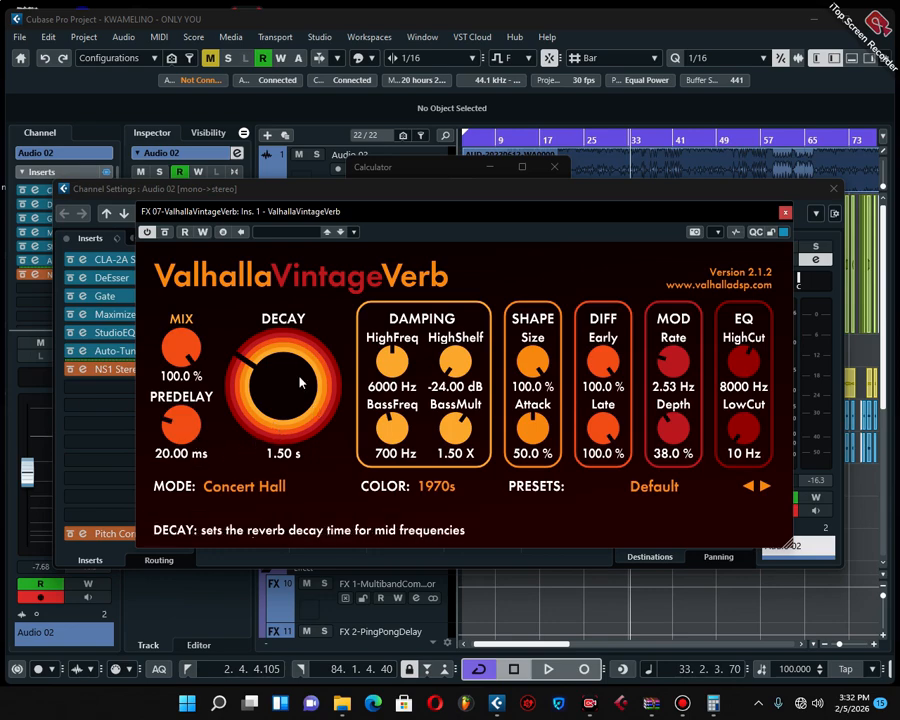
# Switch to Calculator, move its window aside and divide 60,000 by the project tempo of 100
pyautogui.click(713, 703)
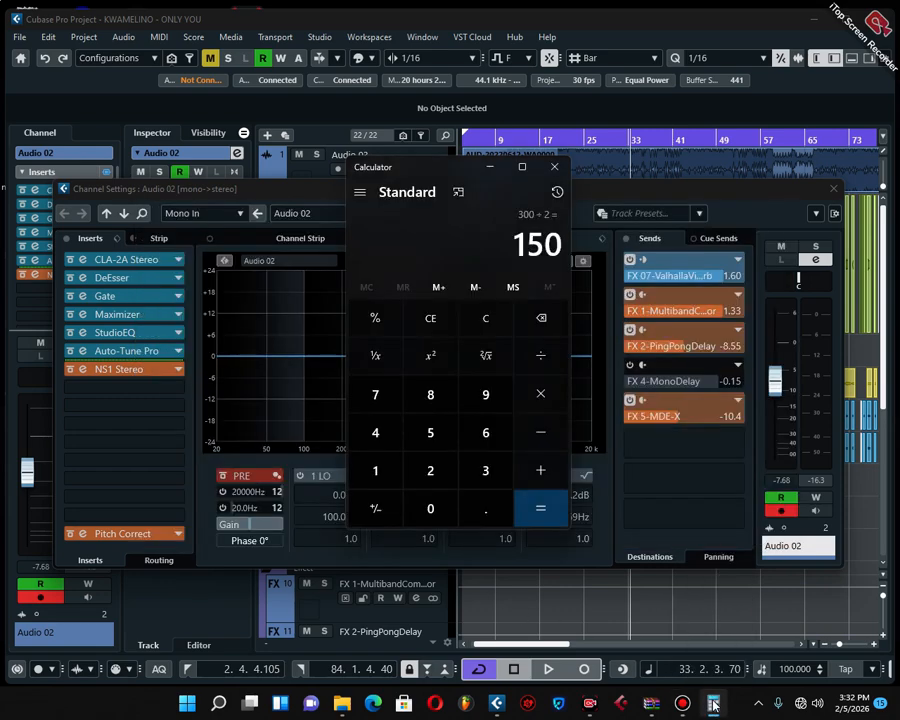
pyautogui.moveTo(445, 174); pyautogui.dragTo(576, 189)
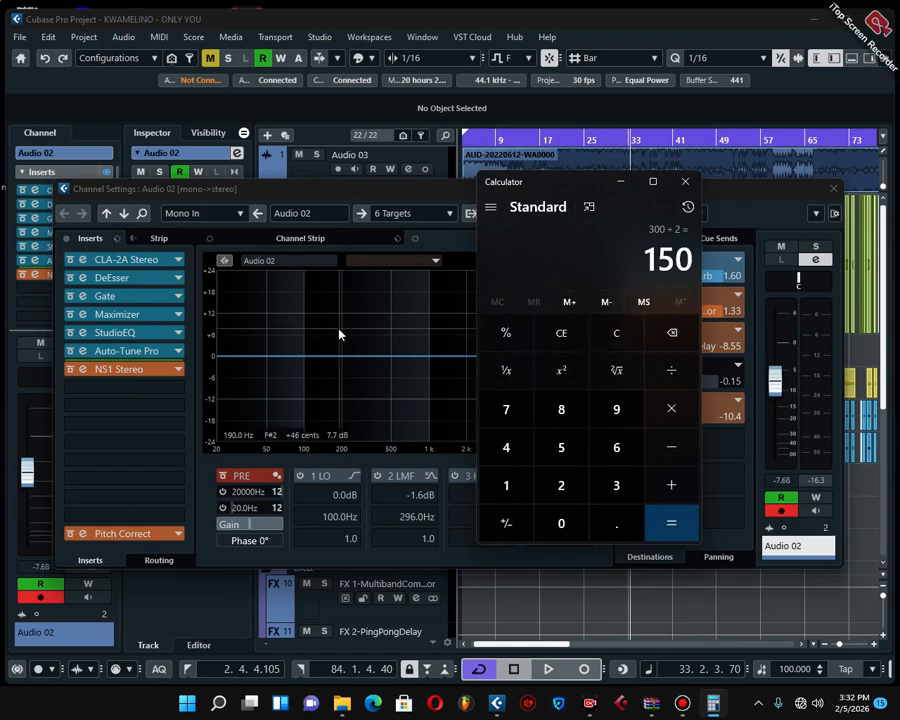
pyautogui.click(389, 190)
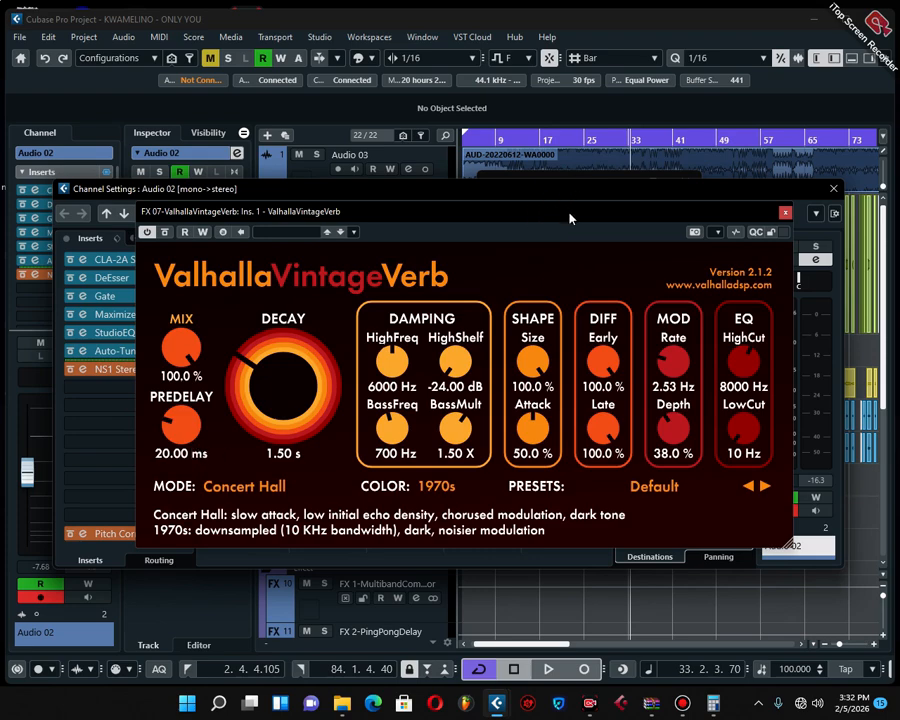
pyautogui.click(713, 703)
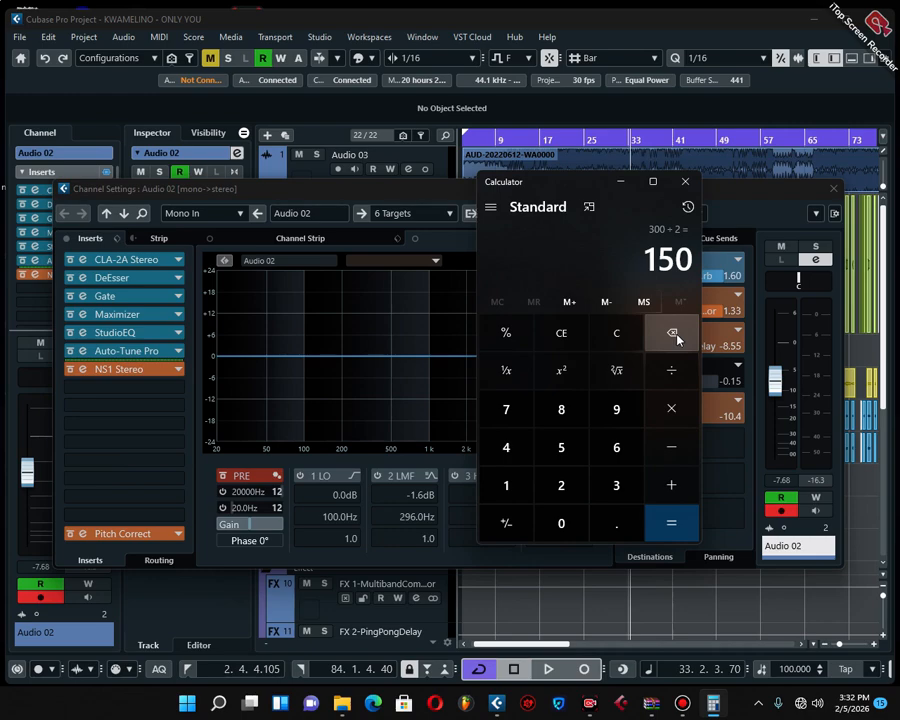
pyautogui.click(616, 447)
pyautogui.doubleClick(564, 524)
pyautogui.doubleClick(564, 524)
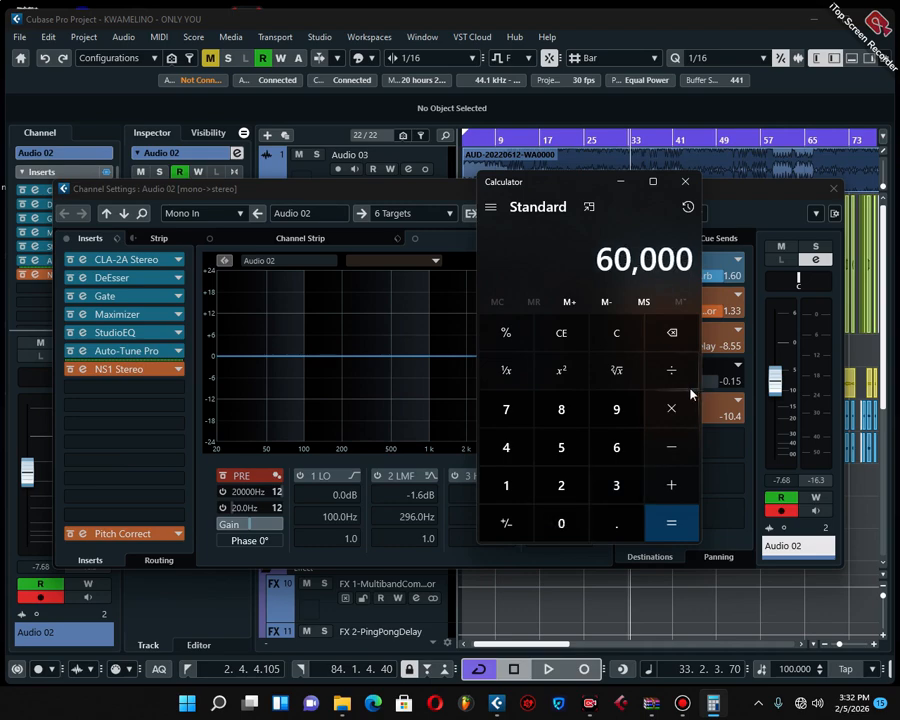
pyautogui.click(671, 370)
pyautogui.click(506, 485)
pyautogui.doubleClick(561, 523)
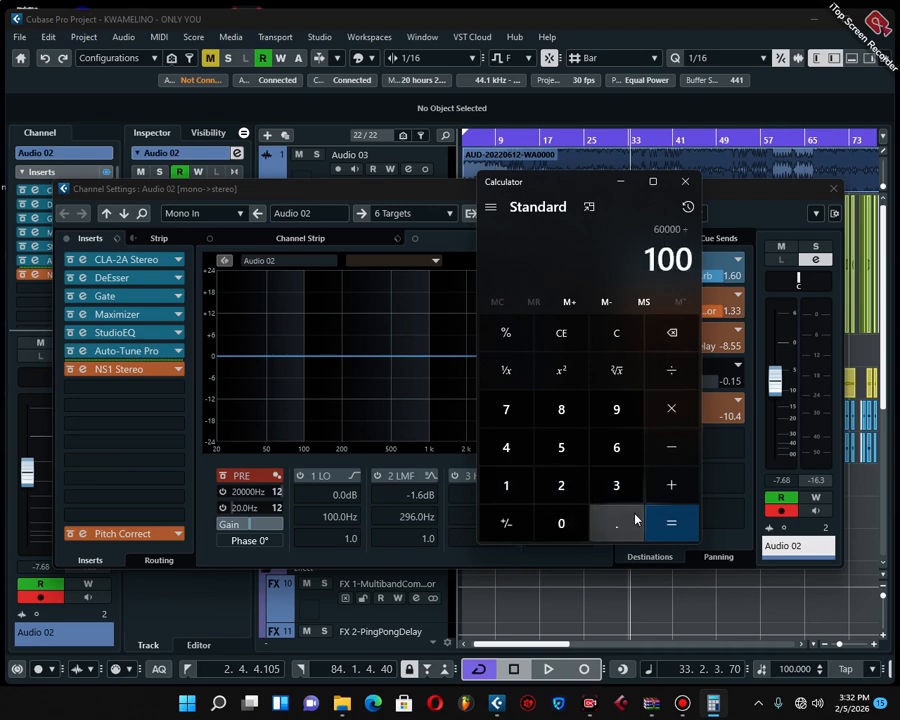
pyautogui.click(675, 521)
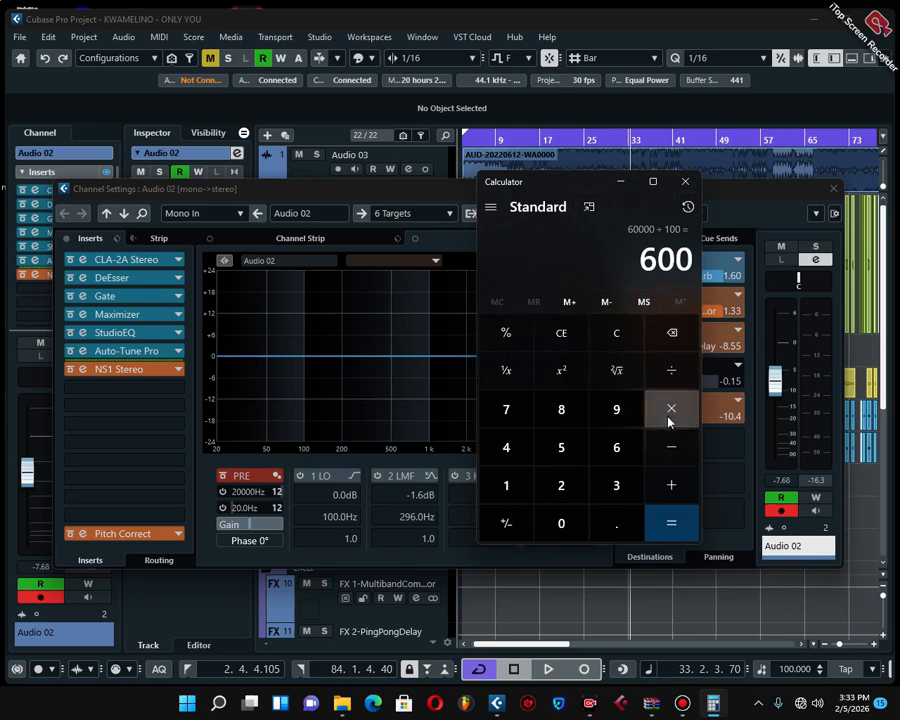
# Halve the beat length four times in succession by dividing by 2 each time
pyautogui.click(669, 382)
pyautogui.click(575, 490)
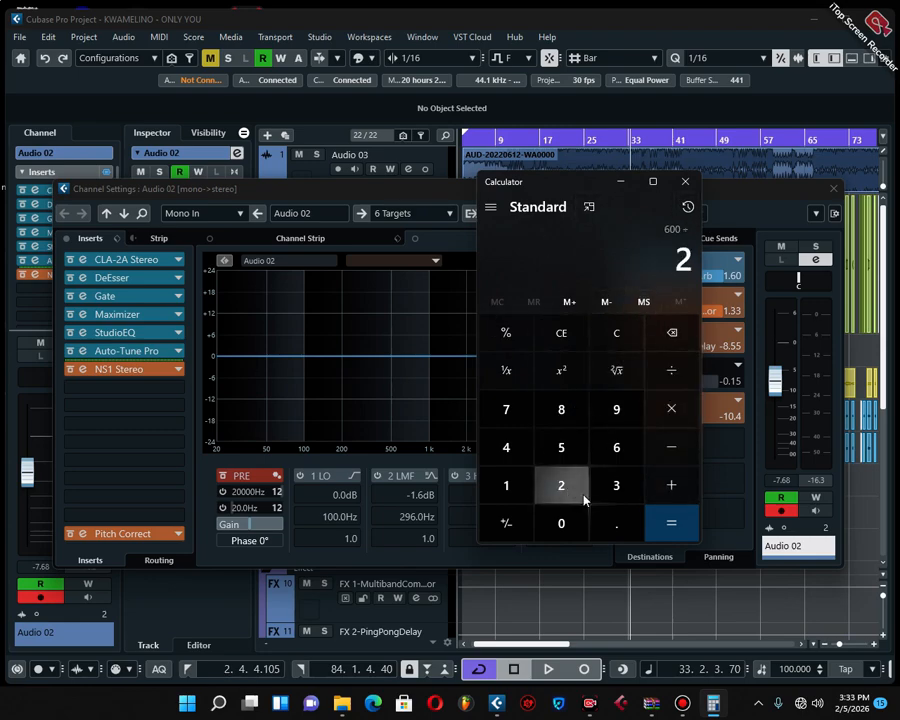
pyautogui.click(679, 530)
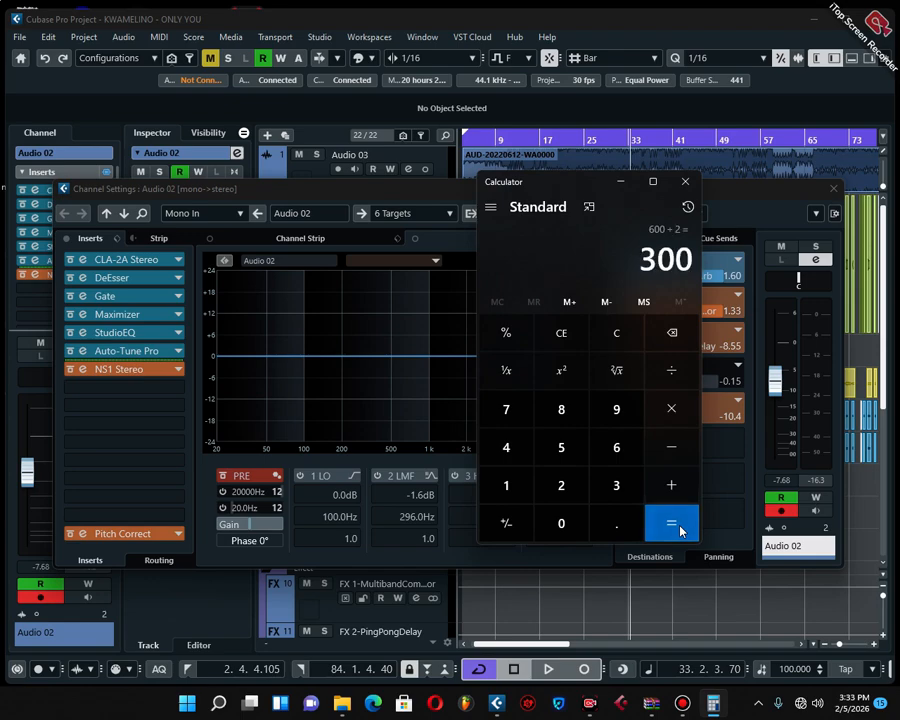
pyautogui.click(675, 376)
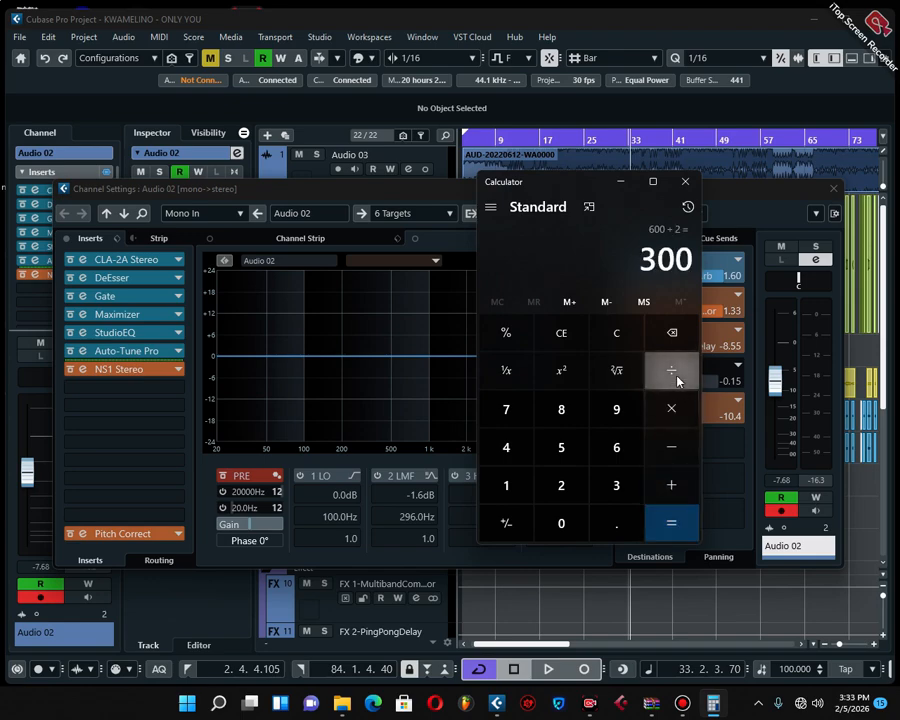
pyautogui.click(583, 488)
pyautogui.click(685, 524)
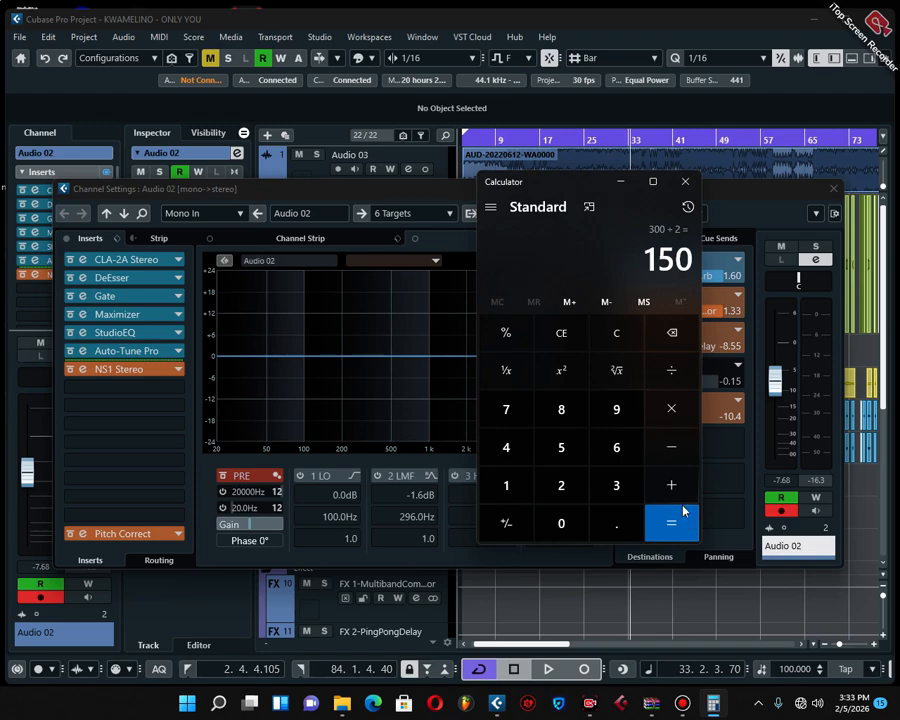
pyautogui.click(675, 378)
pyautogui.click(563, 485)
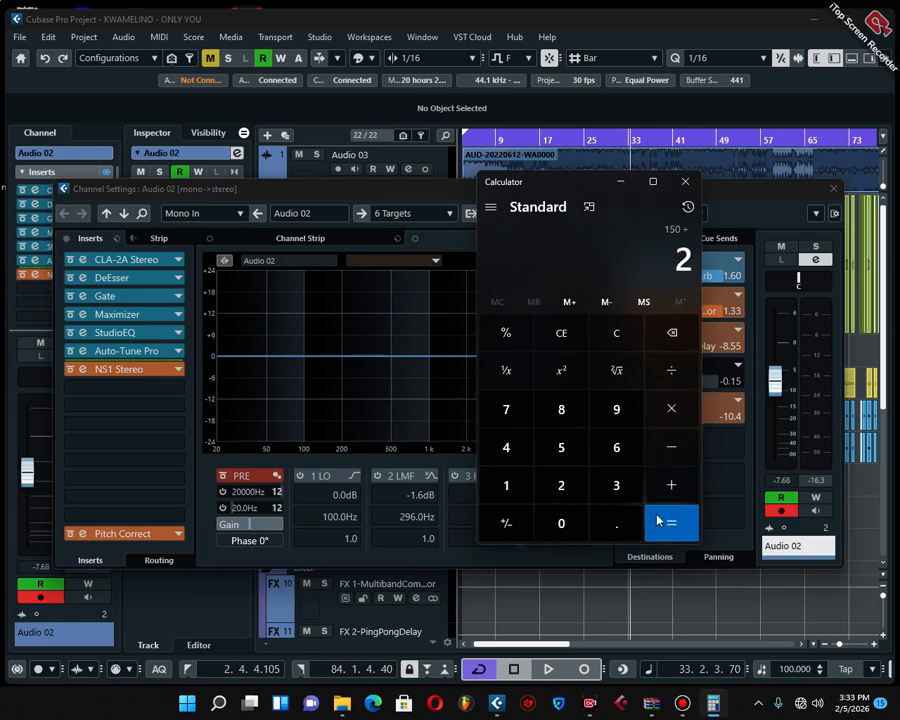
pyautogui.click(659, 521)
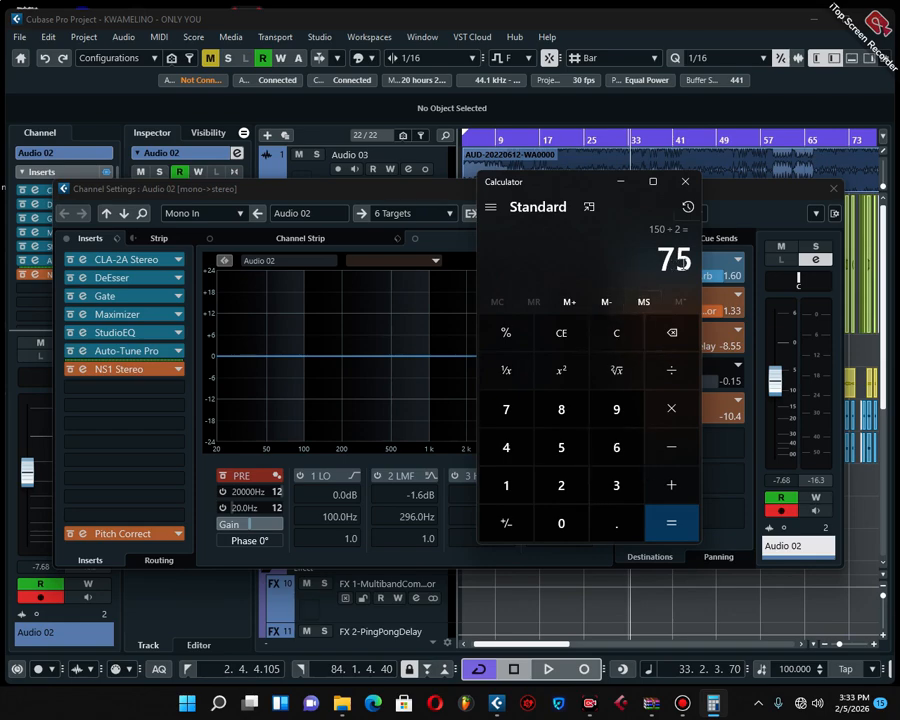
pyautogui.click(665, 382)
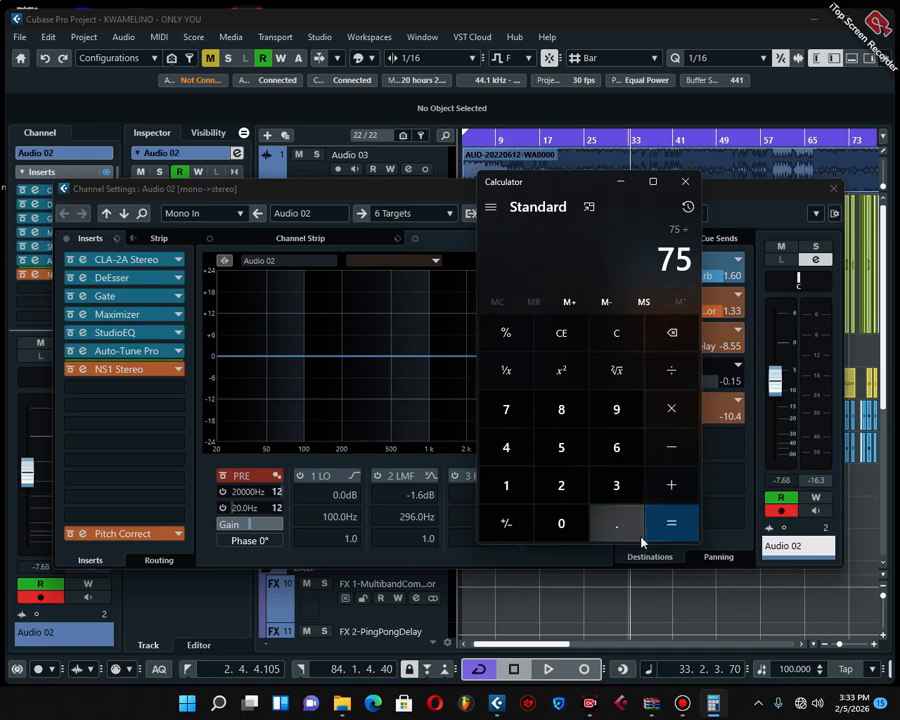
pyautogui.click(563, 497)
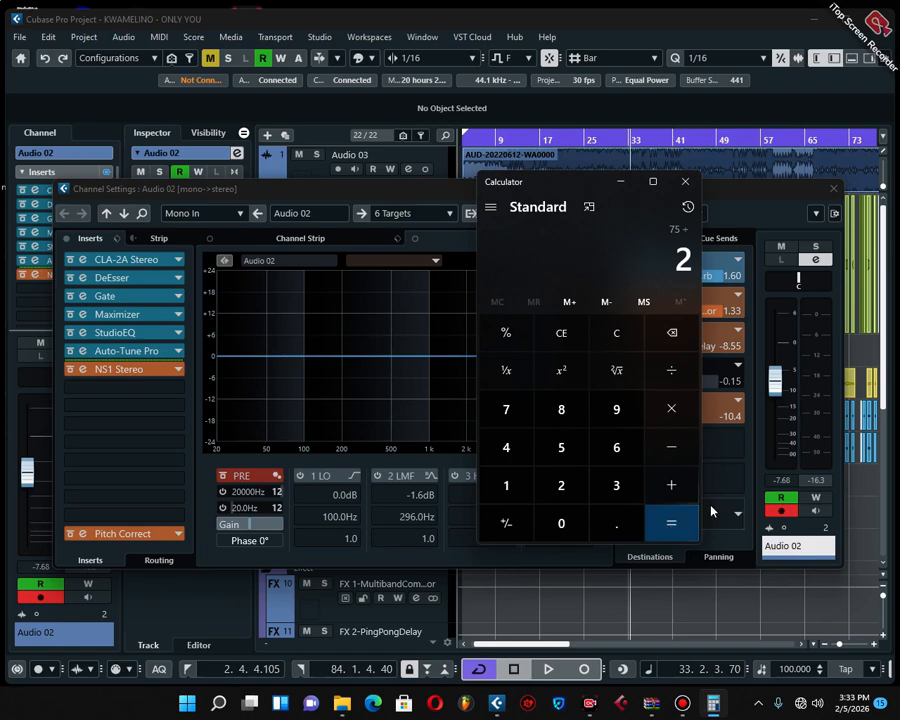
pyautogui.click(688, 524)
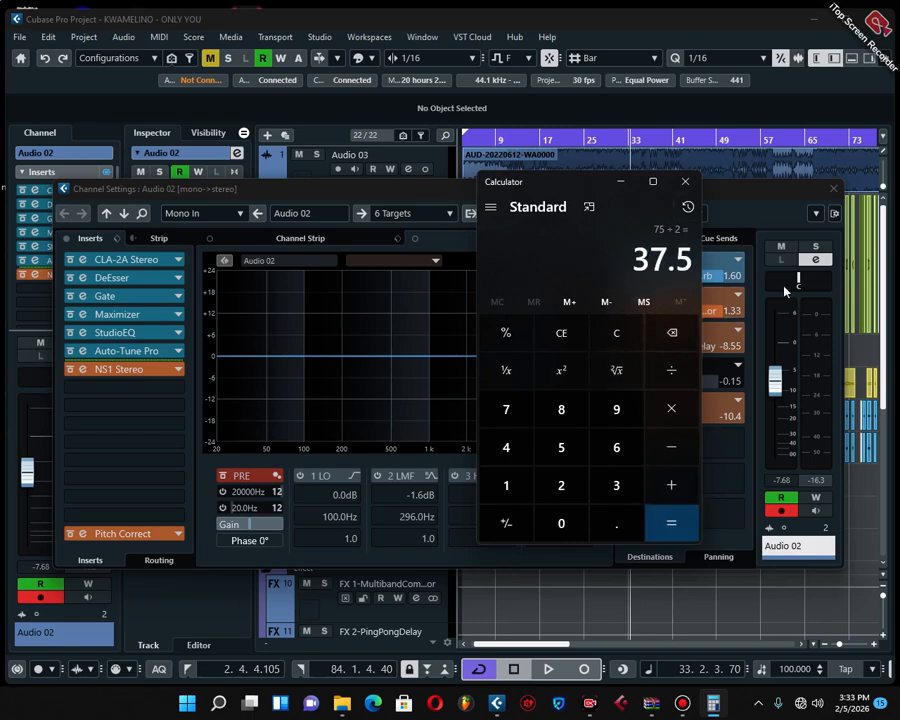
# Switch to Cubase, set the ValhallaVintageVerb predelay to 37.05 ms and play the song
pyautogui.click(437, 187)
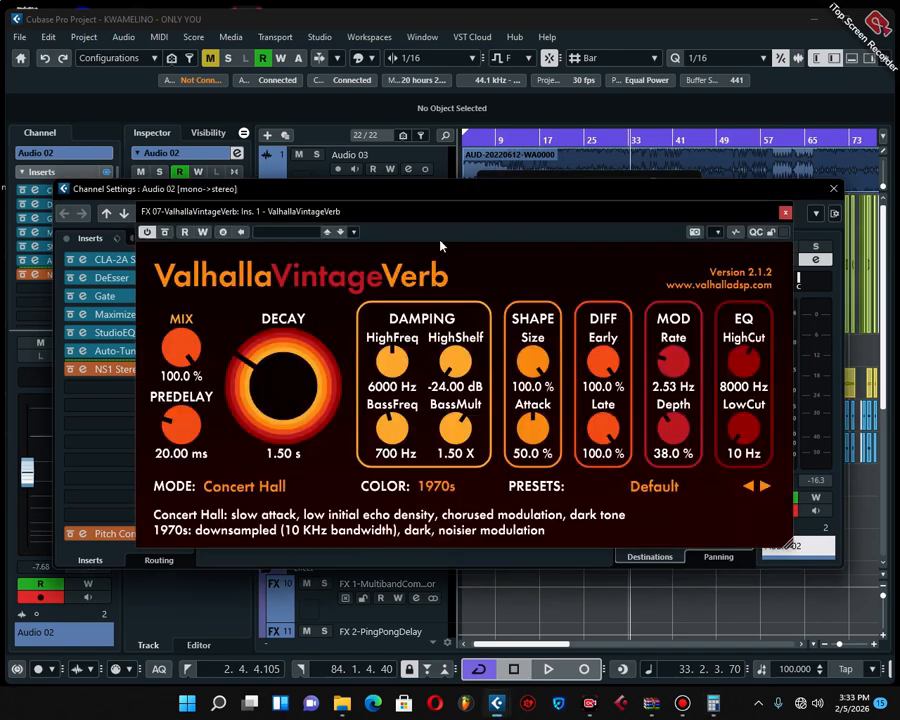
pyautogui.click(187, 430)
pyautogui.click(166, 453)
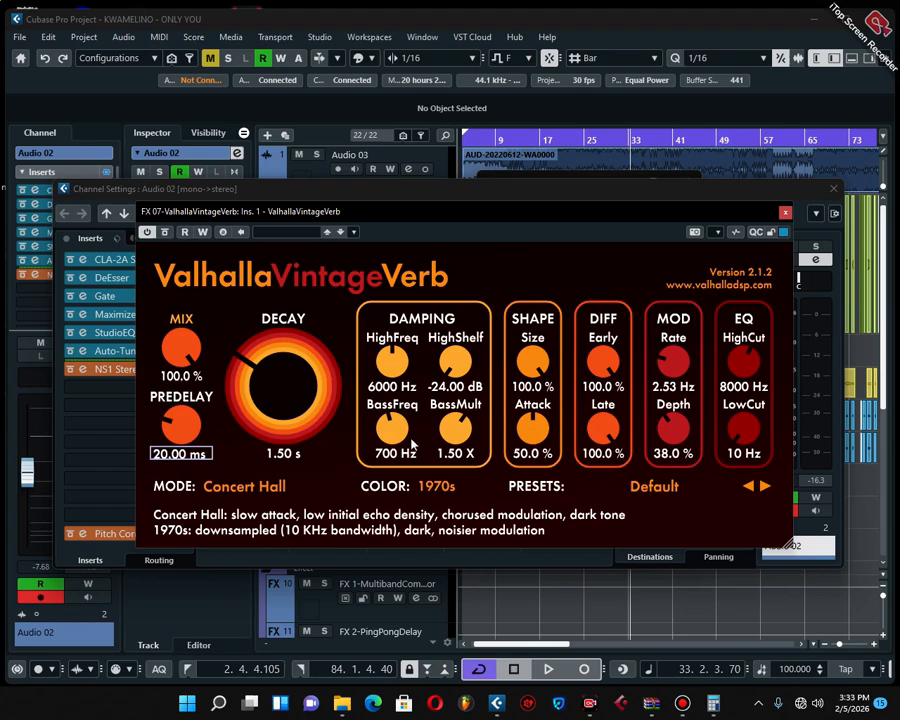
pyautogui.press('BackSpace')
pyautogui.press('BackSpace')
pyautogui.write('37')
pyautogui.press('Return')
pyautogui.write('5')
pyautogui.press('Return')
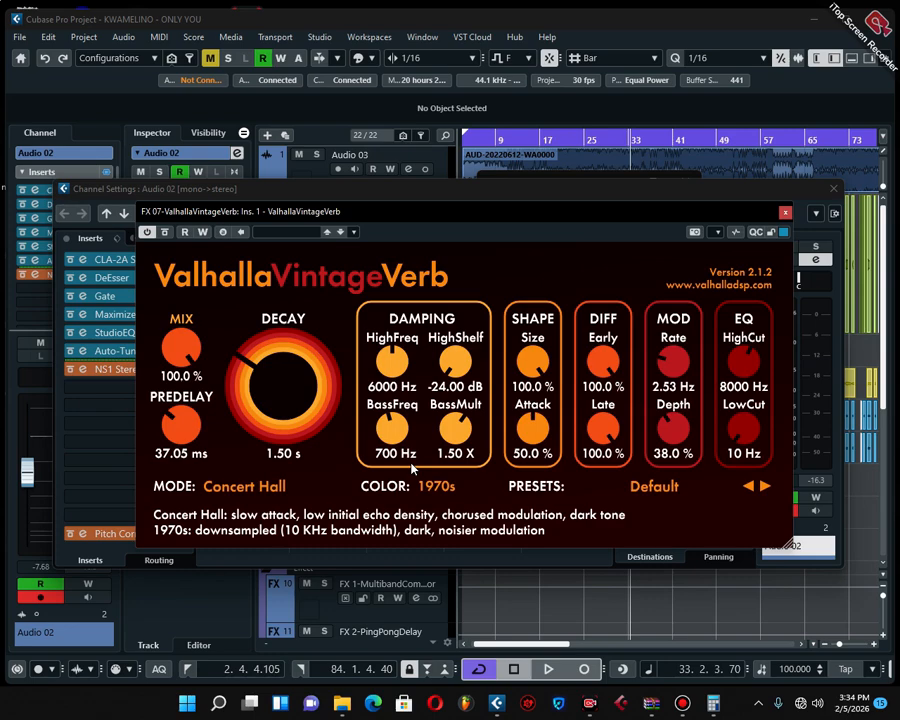
pyautogui.press('space')
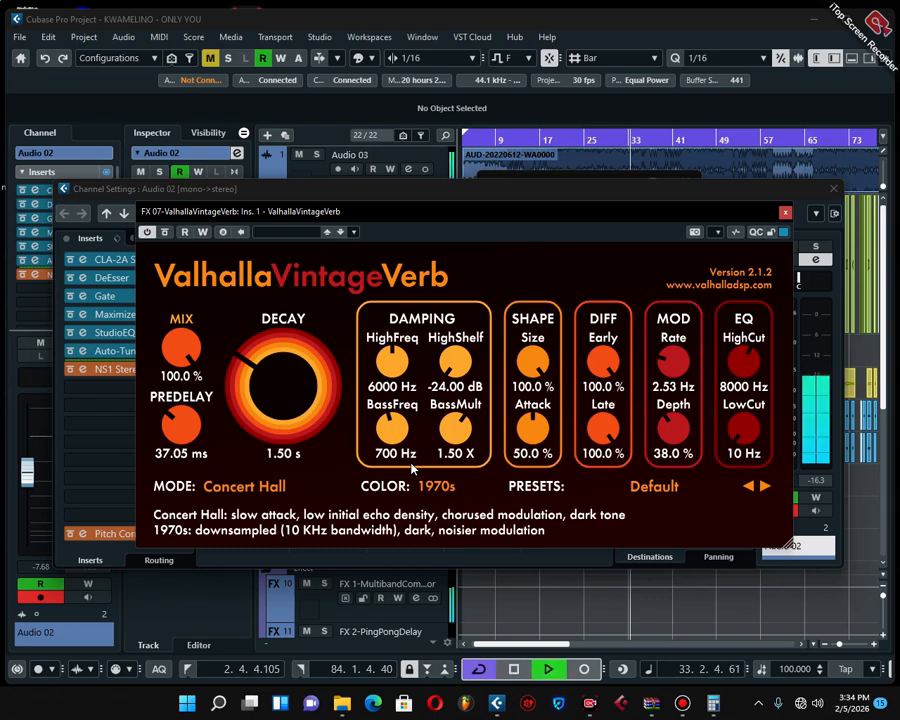
# Close the reverb window and lower Audio 02's ValhallaVintageVerb send level to -10.2 while listening to playback
pyautogui.click(785, 213)
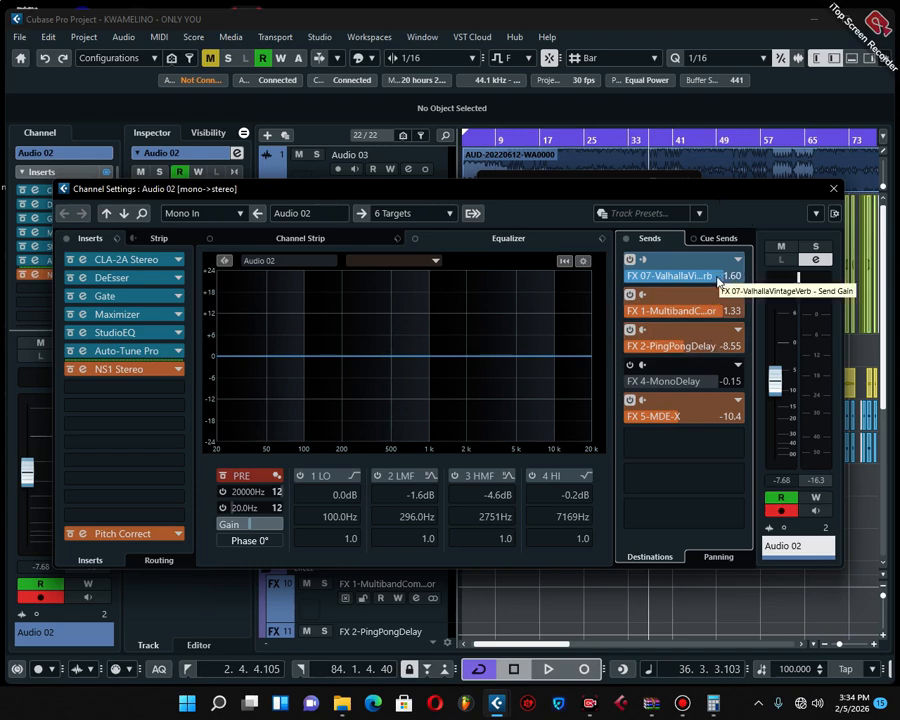
pyautogui.moveTo(716, 280)
pyautogui.mouseDown()
pyautogui.moveTo(677, 283)
pyautogui.moveTo(706, 285)
pyautogui.mouseUp()
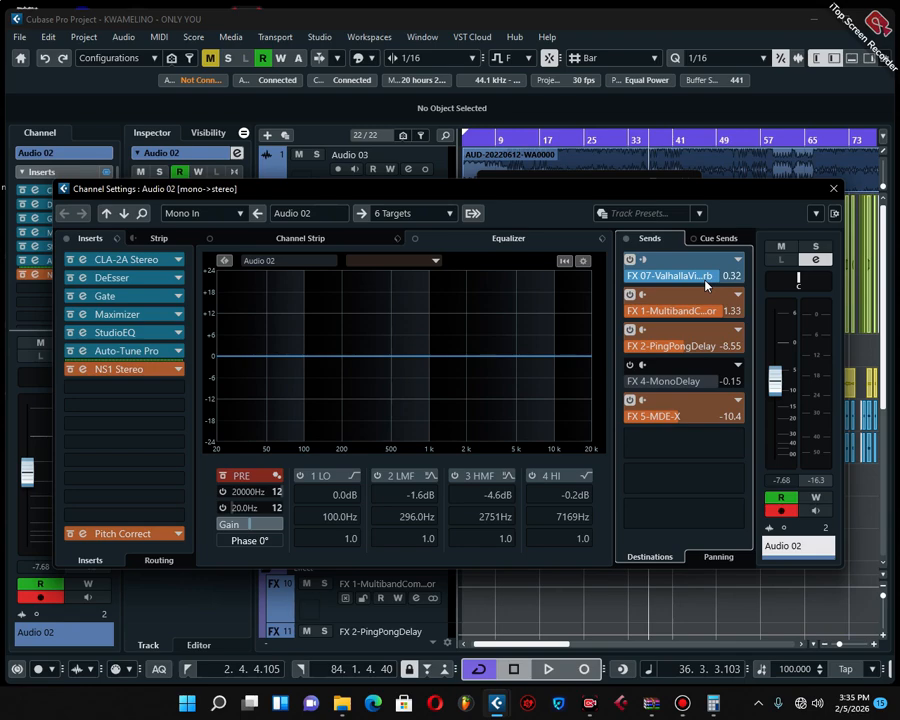
pyautogui.press('space')
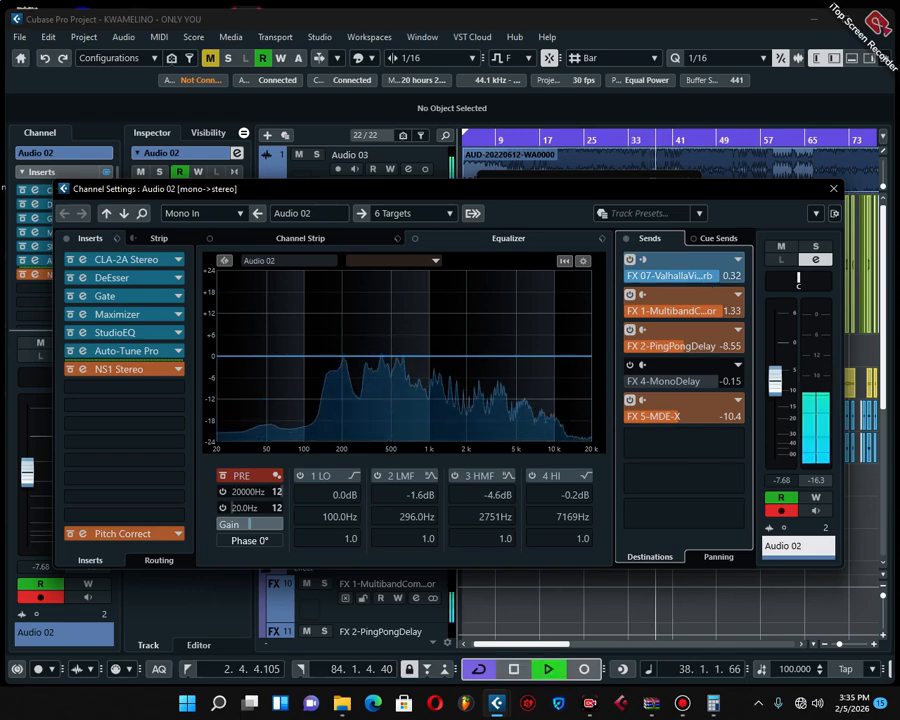
pyautogui.moveTo(690, 277); pyautogui.dragTo(650, 292)
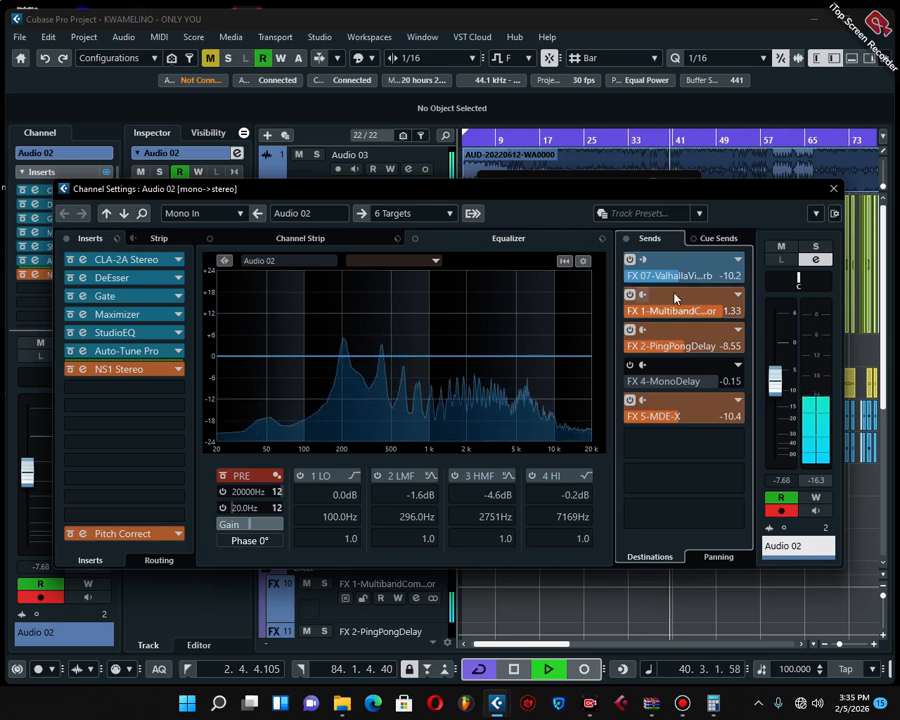
# Stop playback and clear the Audio 02 channel settings and Calculator windows out of the way
pyautogui.moveTo(671, 278); pyautogui.dragTo(669, 278)
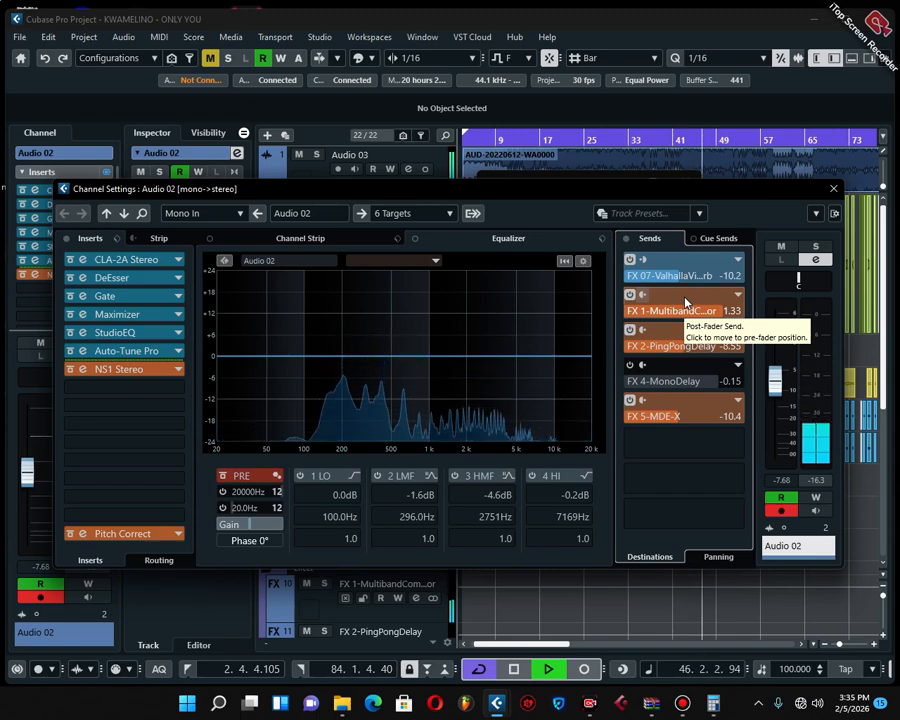
pyautogui.press('space')
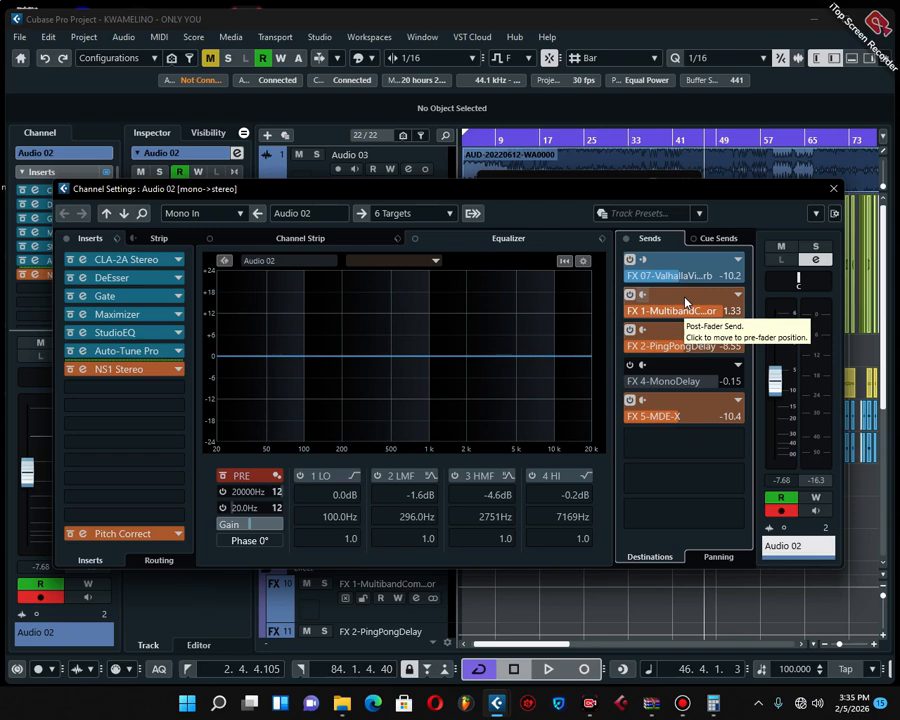
pyautogui.click(834, 188)
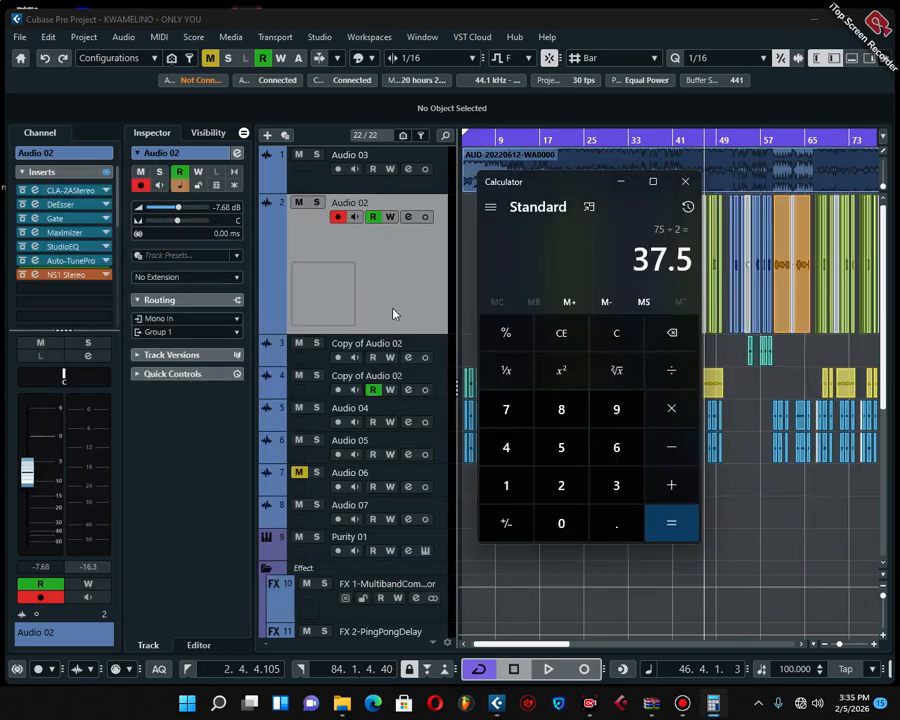
pyautogui.click(621, 181)
# Insert FabFilter Pro-Q 3 after ValhallaVintageVerb on the FX 07 effect channel
pyautogui.moveTo(886, 277); pyautogui.dragTo(886, 426)
pyautogui.scroll(1, 738, 440)
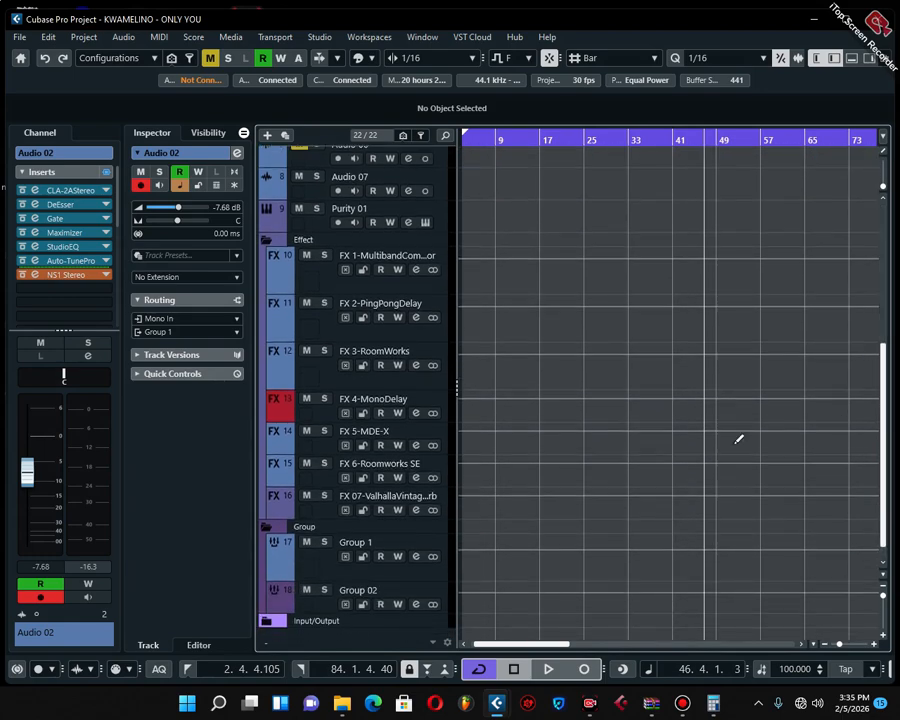
pyautogui.click(300, 508)
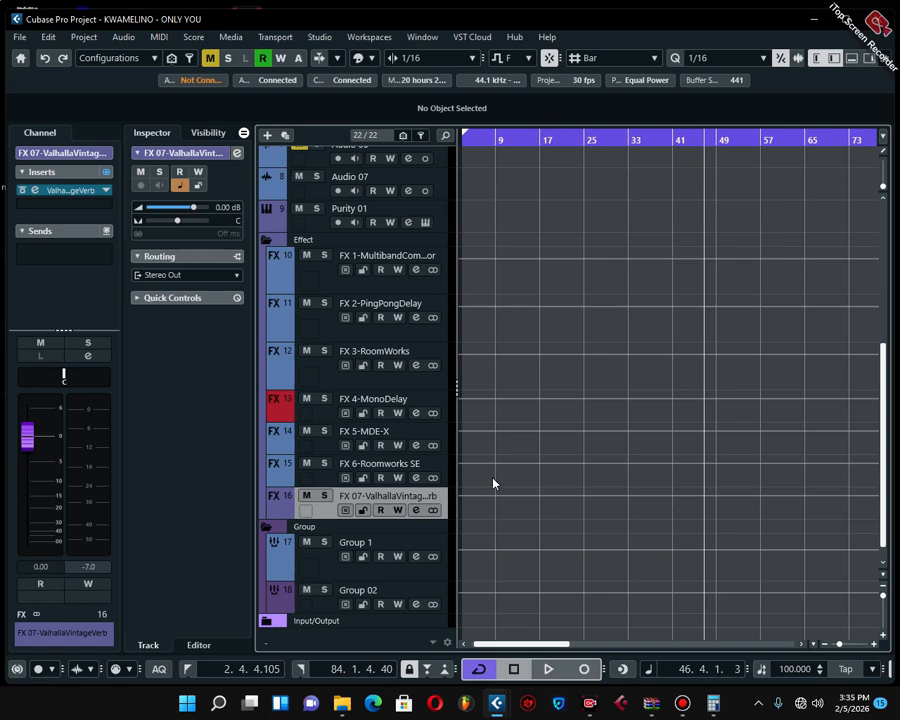
pyautogui.click(311, 484)
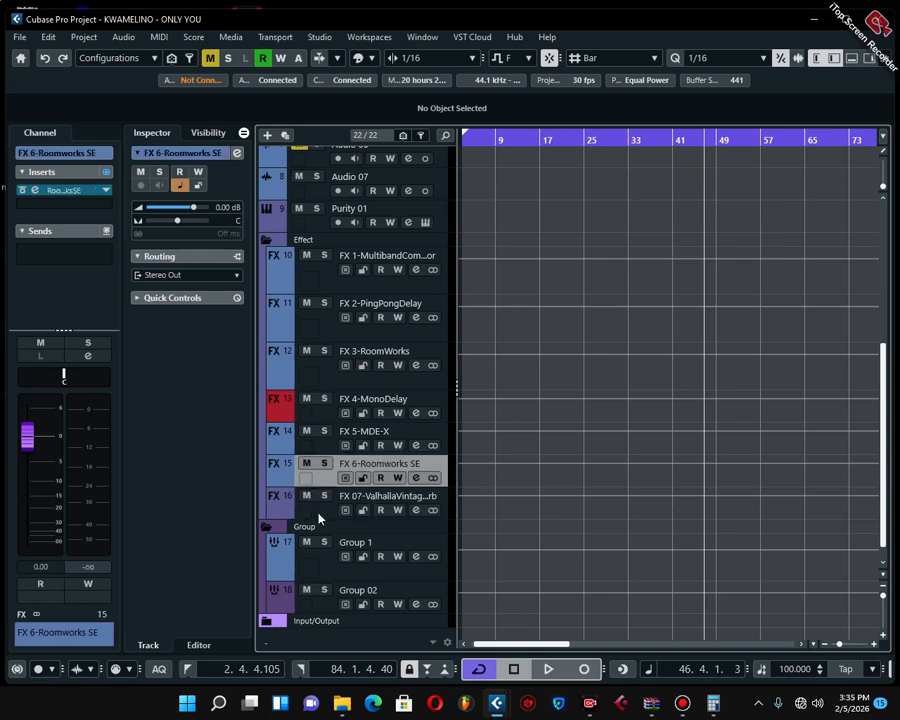
pyautogui.click(335, 513)
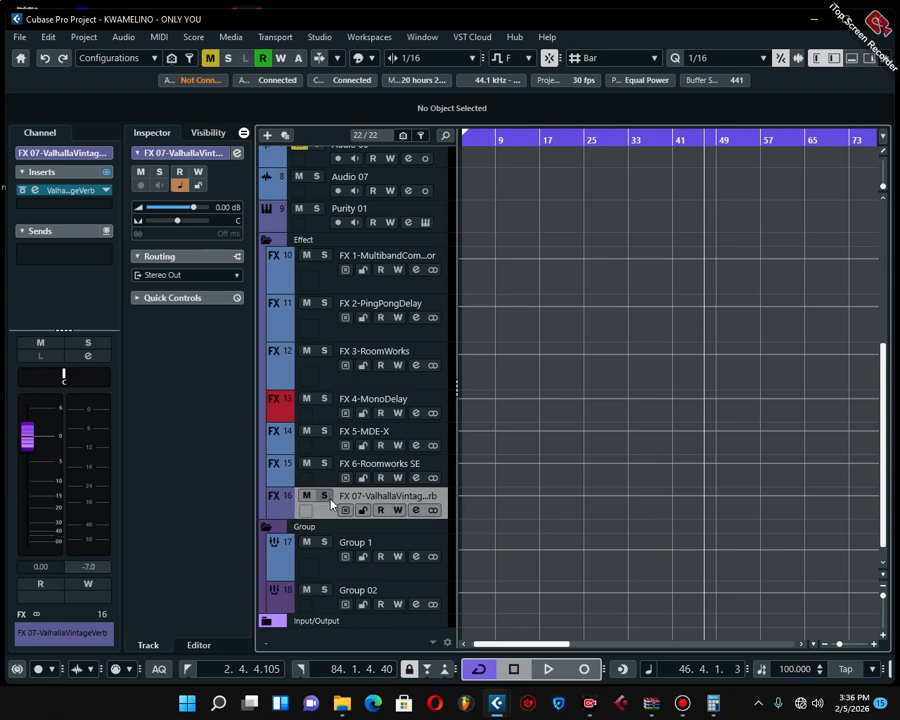
pyautogui.click(49, 206)
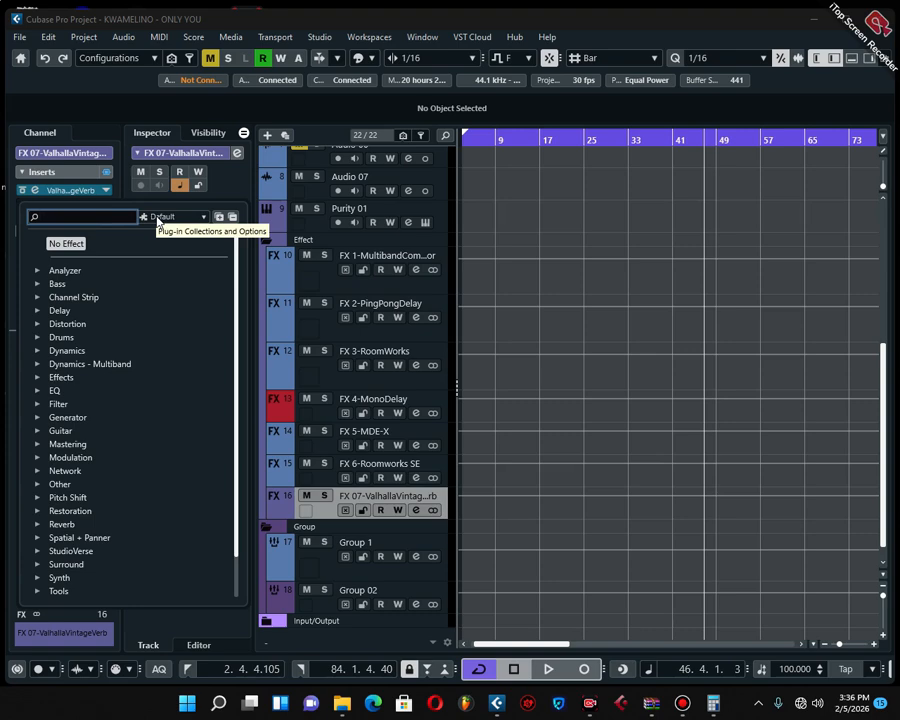
pyautogui.write('fab')
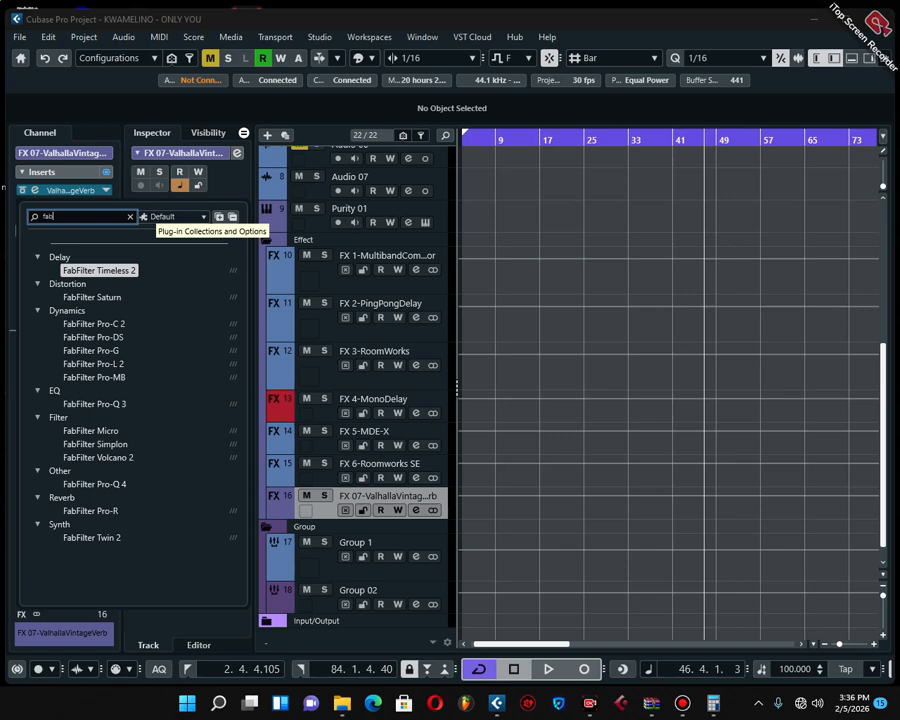
pyautogui.click(118, 403)
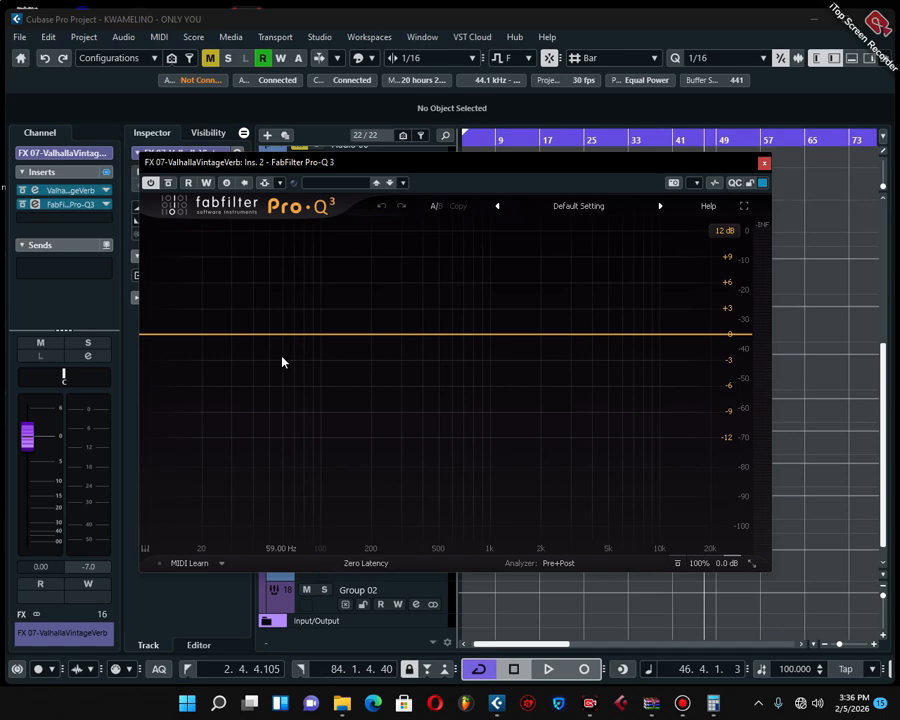
# Play the song and add a Pro-Q 3 low cut at about 116 Hz with a 24 dB/oct slope
pyautogui.press('space')
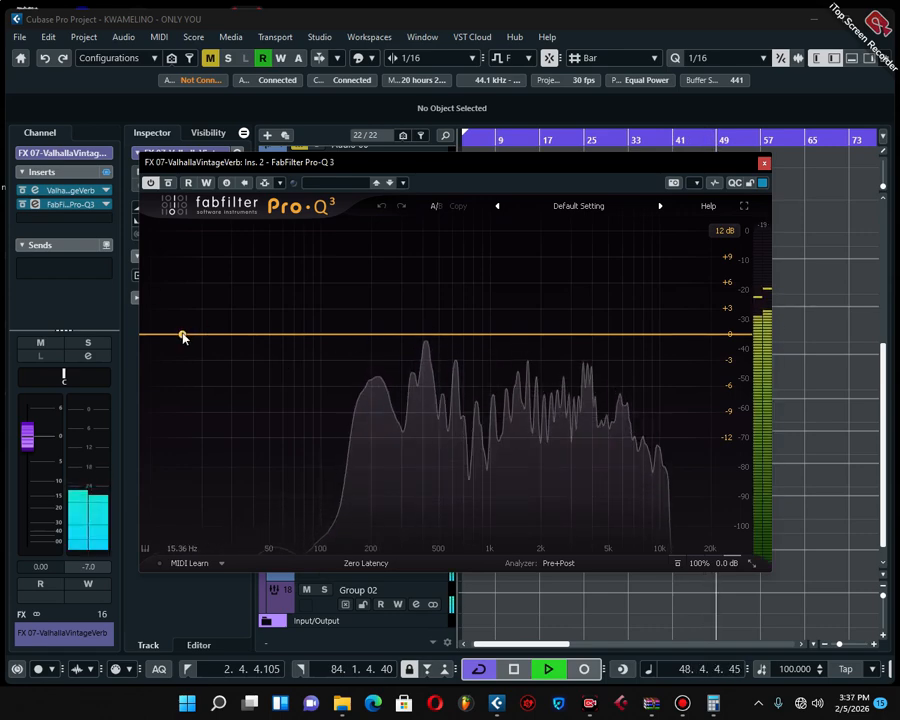
pyautogui.moveTo(181, 335); pyautogui.dragTo(291, 359)
pyautogui.click(287, 413)
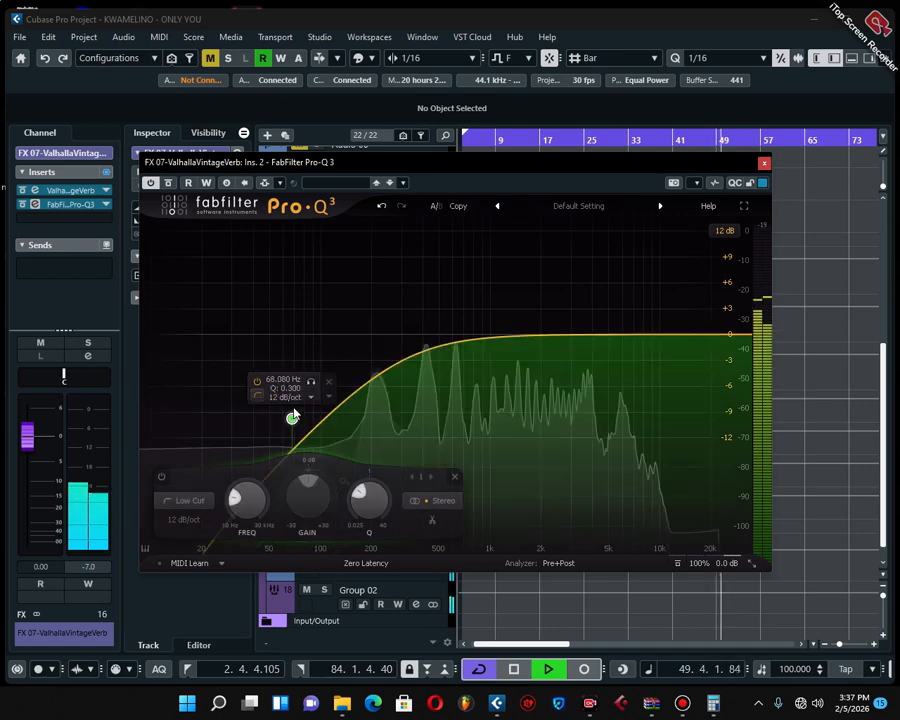
pyautogui.moveTo(290, 416); pyautogui.dragTo(330, 358)
pyautogui.rightClick(332, 359)
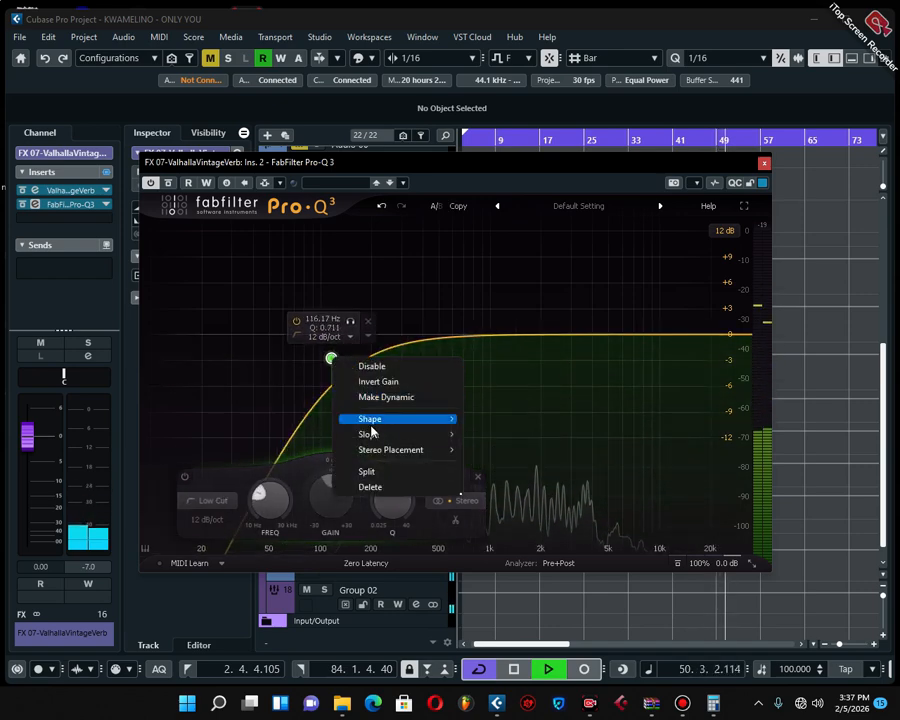
pyautogui.moveTo(374, 434)
pyautogui.click(490, 482)
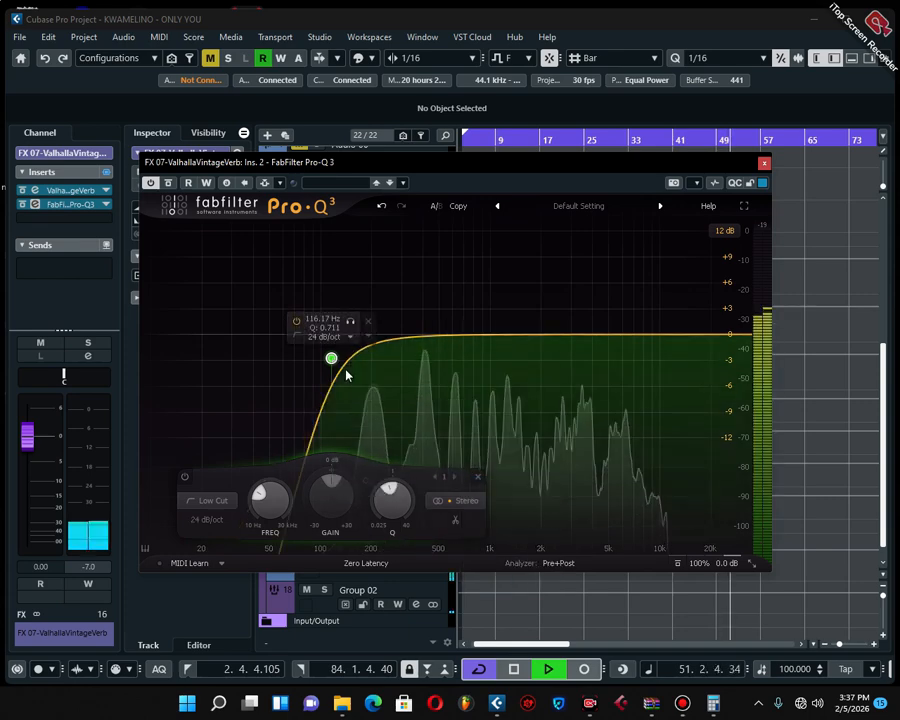
# Set the low cut's slope to 30 dB/oct and shift it to about 66 Hz with a Q of about 0.54
pyautogui.rightClick(331, 358)
pyautogui.moveTo(374, 439)
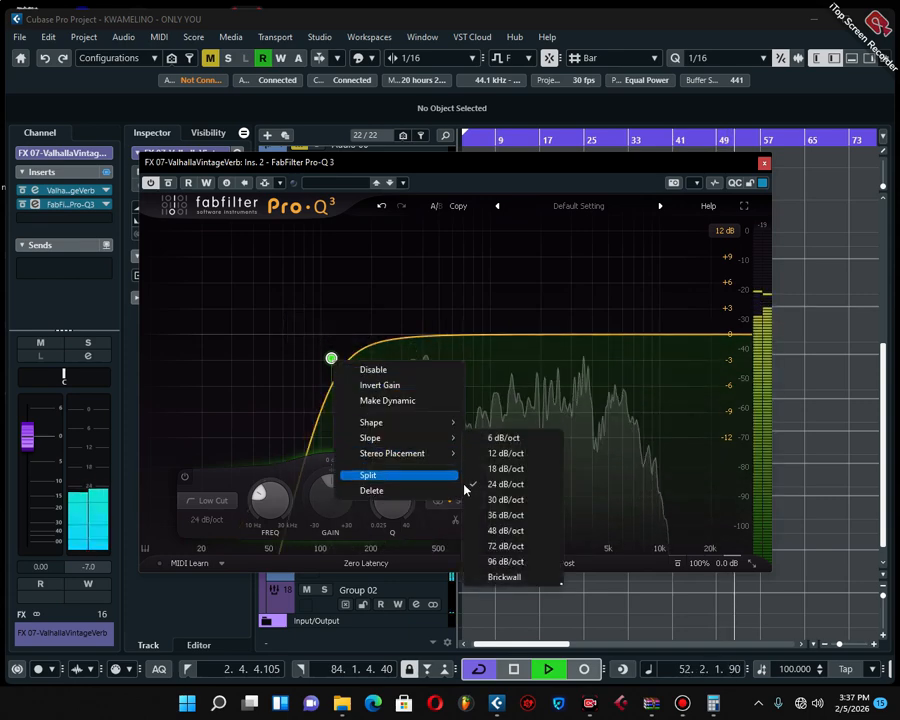
pyautogui.click(500, 496)
pyautogui.moveTo(331, 358); pyautogui.dragTo(338, 380)
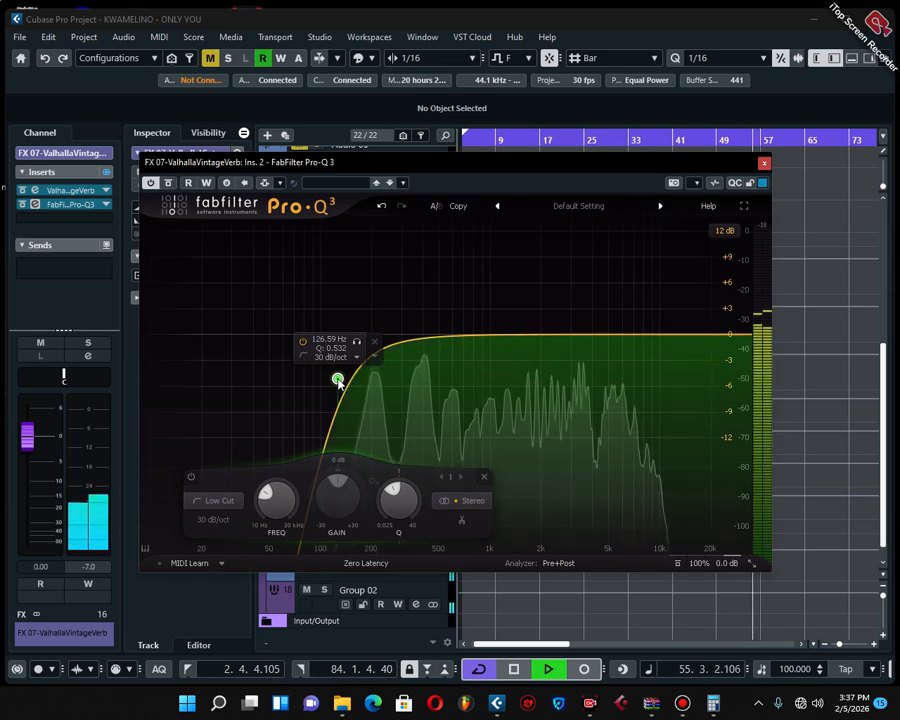
pyautogui.moveTo(341, 381); pyautogui.dragTo(290, 379)
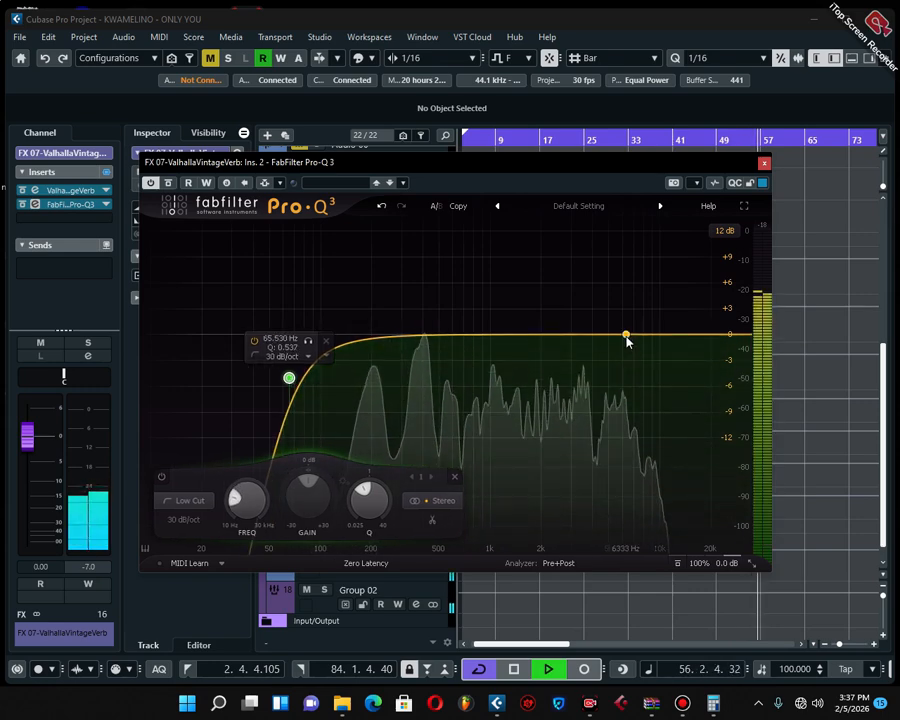
# Add a high cut with a 30 dB/oct slope at about 12.2 kHz and a Q of about 0.57
pyautogui.moveTo(627, 337); pyautogui.dragTo(659, 376)
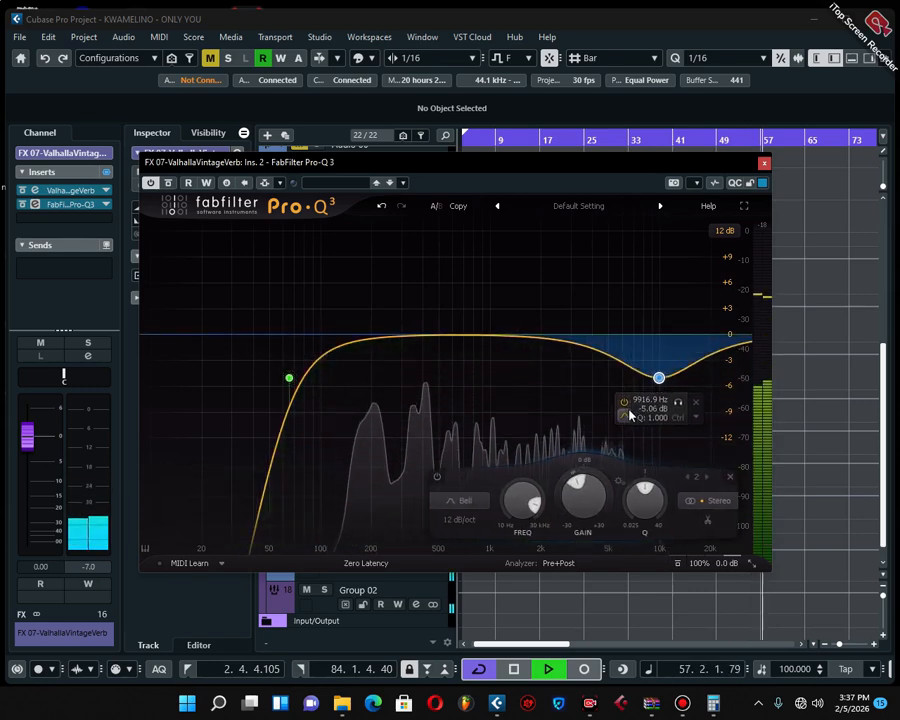
pyautogui.click(626, 416)
pyautogui.click(688, 429)
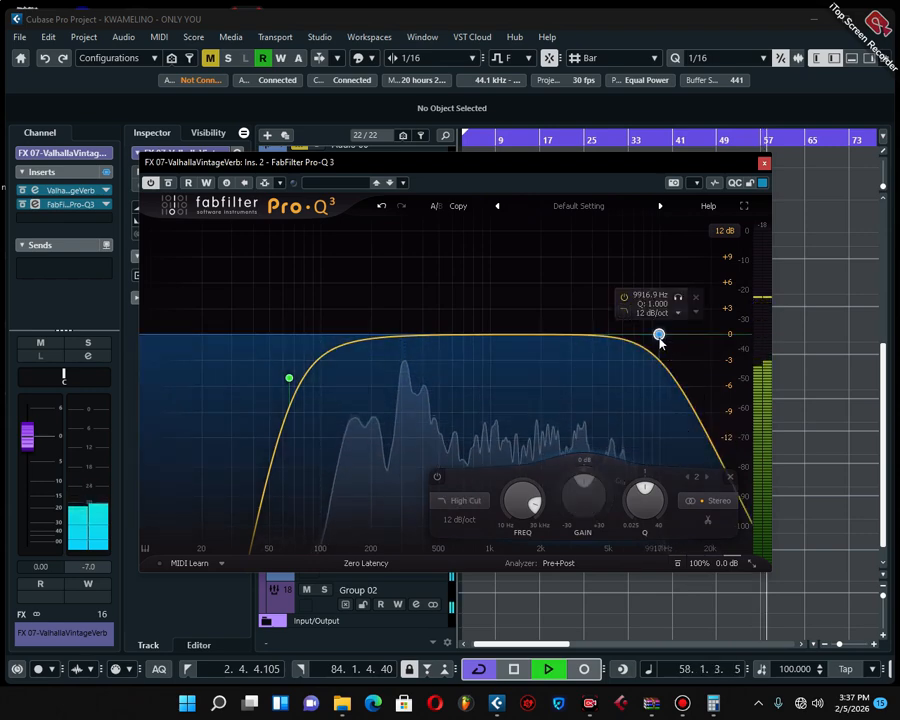
pyautogui.rightClick(659, 334)
pyautogui.moveTo(698, 415)
pyautogui.click(826, 479)
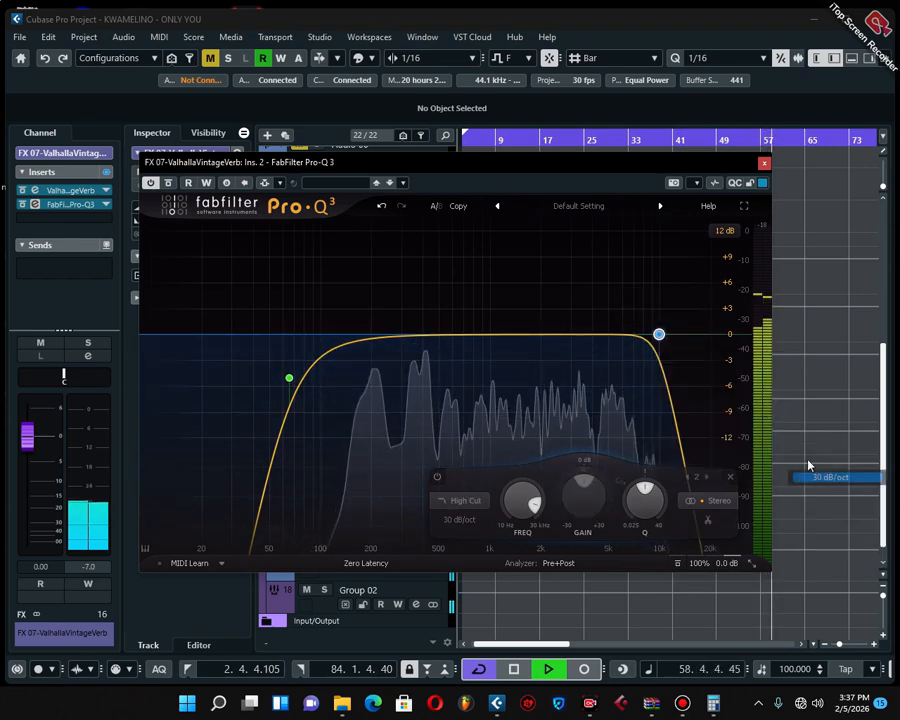
pyautogui.moveTo(659, 334); pyautogui.dragTo(677, 379)
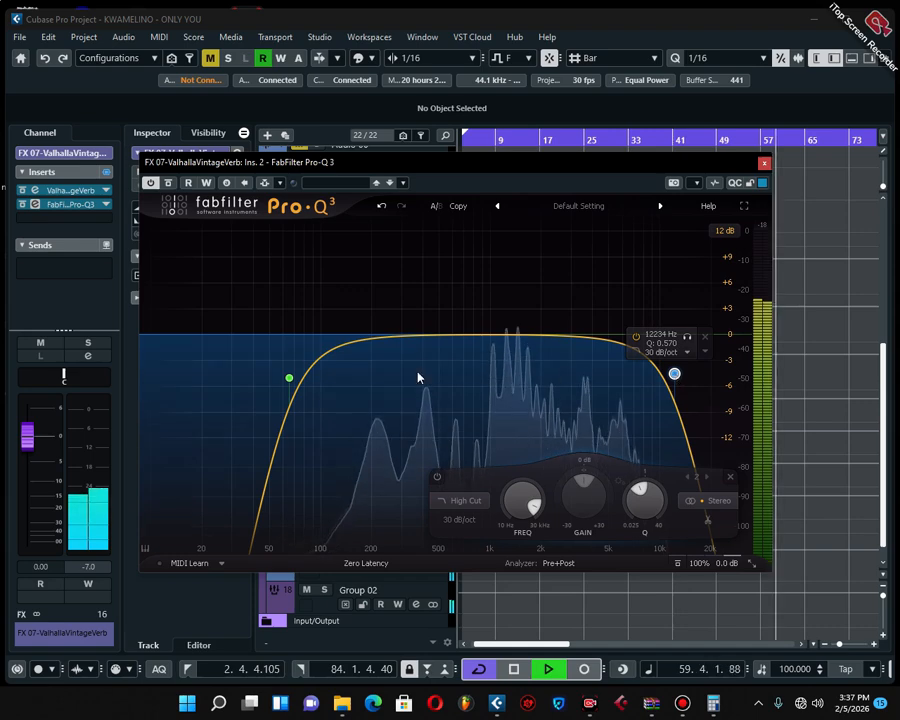
# Move the low cut to about 82 Hz with a Q of about 0.5 and slightly lower the high cut's Q
pyautogui.moveTo(289, 378); pyautogui.dragTo(305, 385)
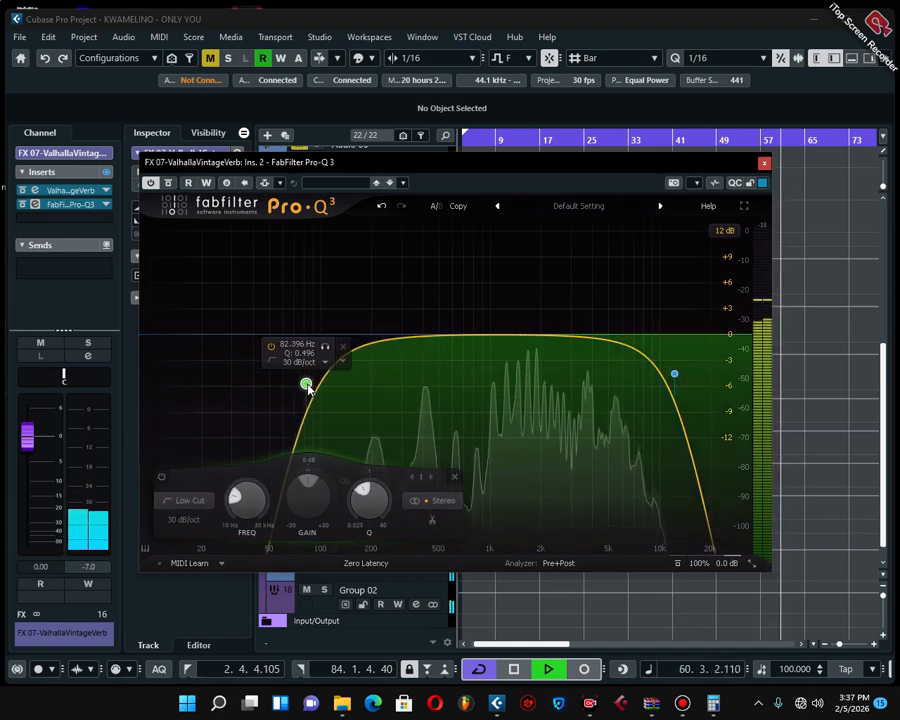
pyautogui.moveTo(674, 375); pyautogui.dragTo(677, 384)
pyautogui.click(307, 386)
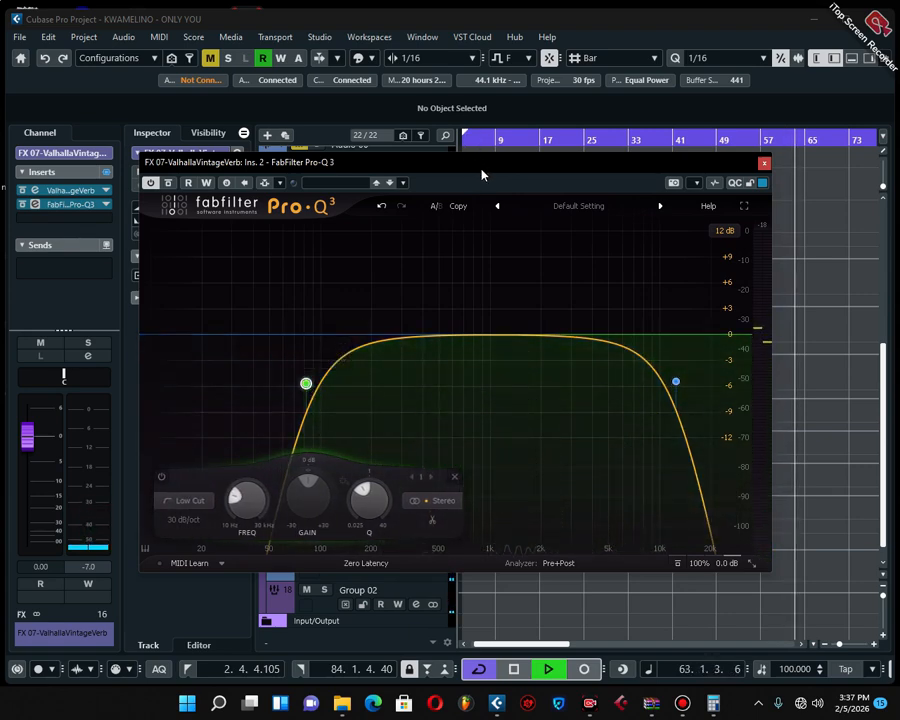
# Replay the song from an earlier position and compare the reverb with Pro-Q 3 bypassed and active, ending with it active and playback stopped
pyautogui.press('KP_1')
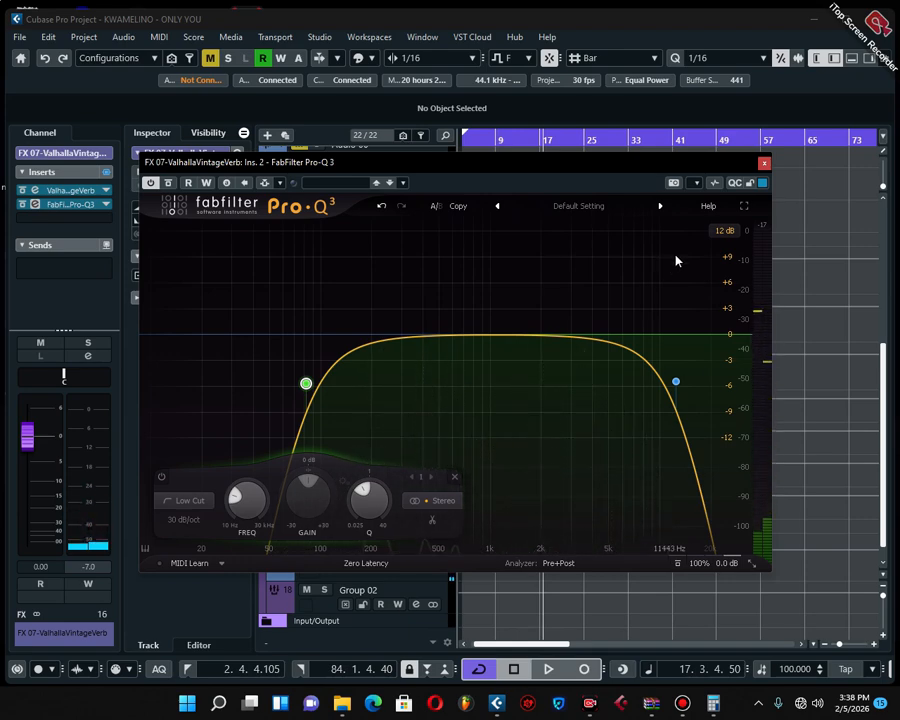
pyautogui.moveTo(446, 170); pyautogui.dragTo(422, 181)
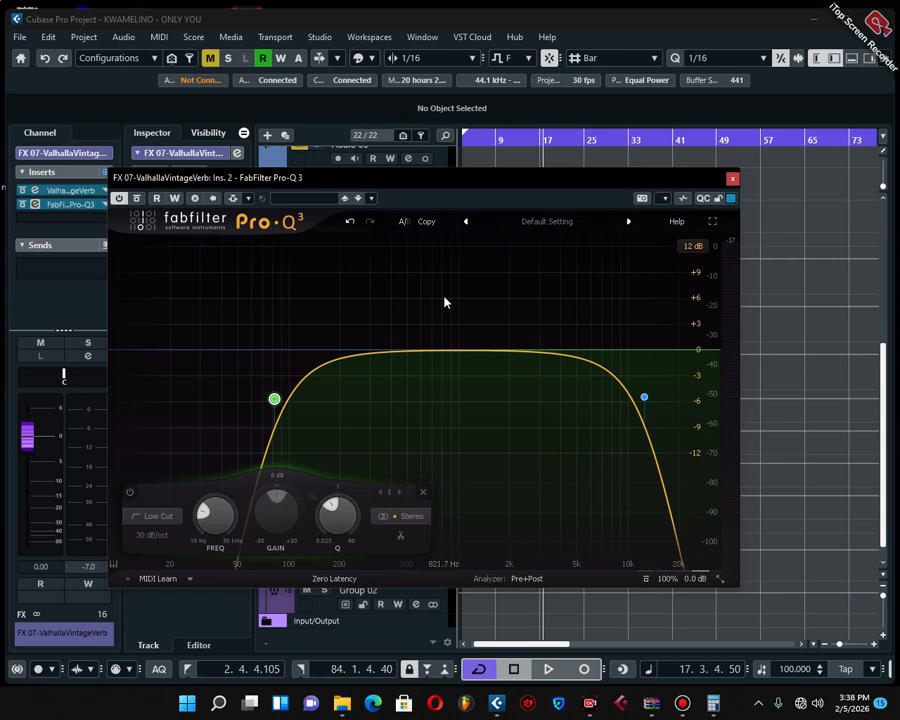
pyautogui.press('space')
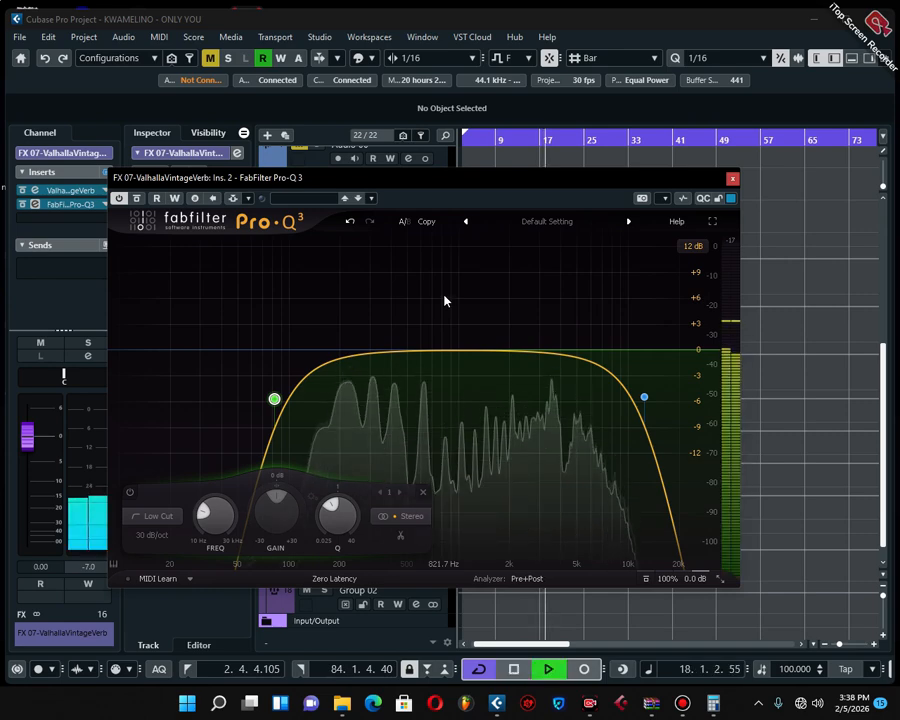
pyautogui.click(35, 205)
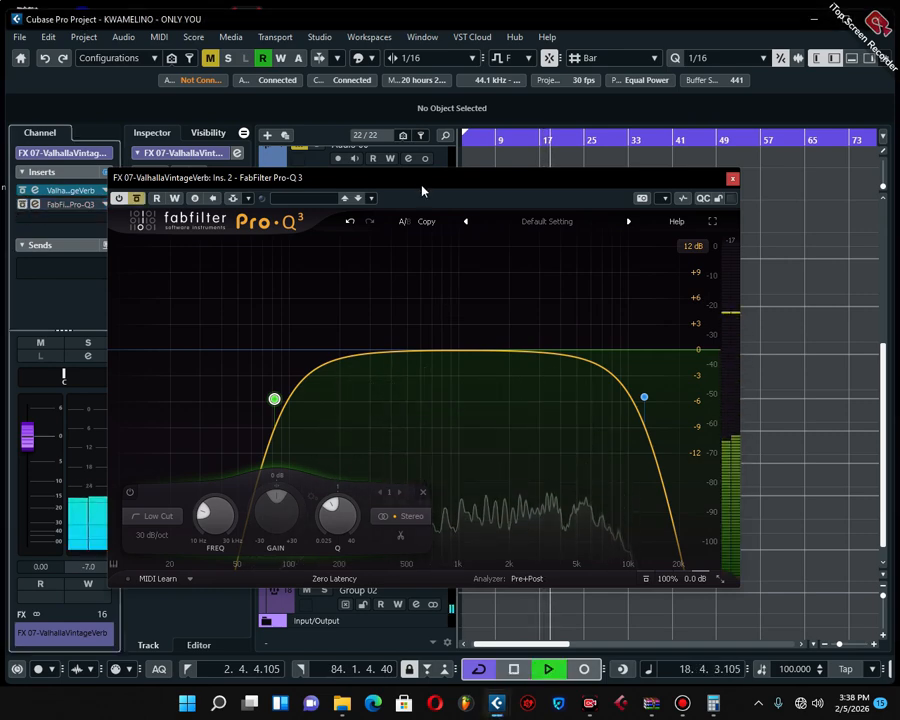
pyautogui.moveTo(434, 195)
pyautogui.mouseDown()
pyautogui.moveTo(448, 187)
pyautogui.moveTo(441, 200)
pyautogui.mouseUp()
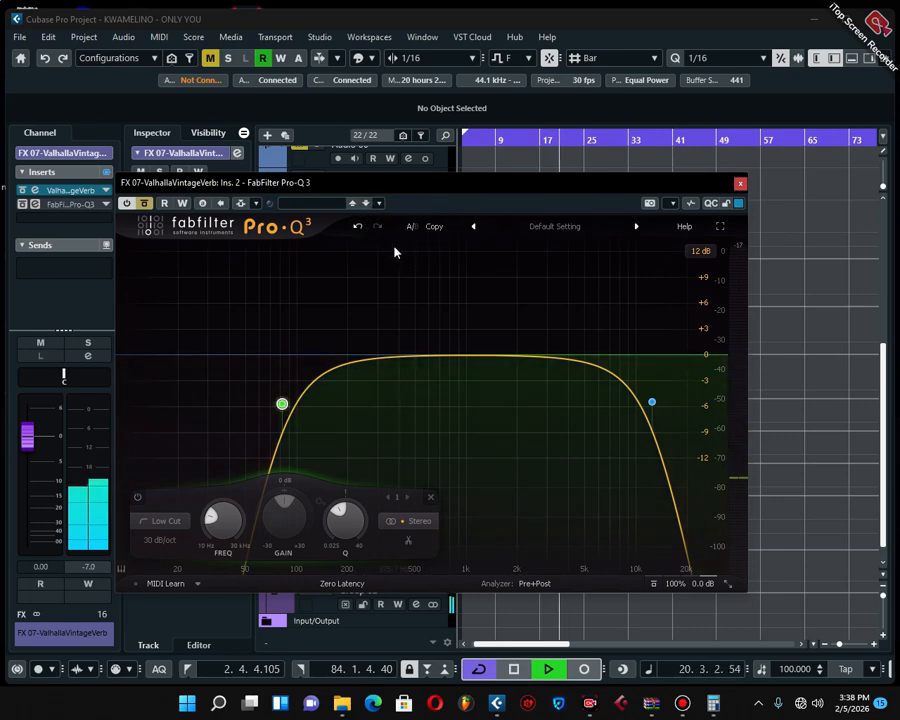
pyautogui.moveTo(282, 400)
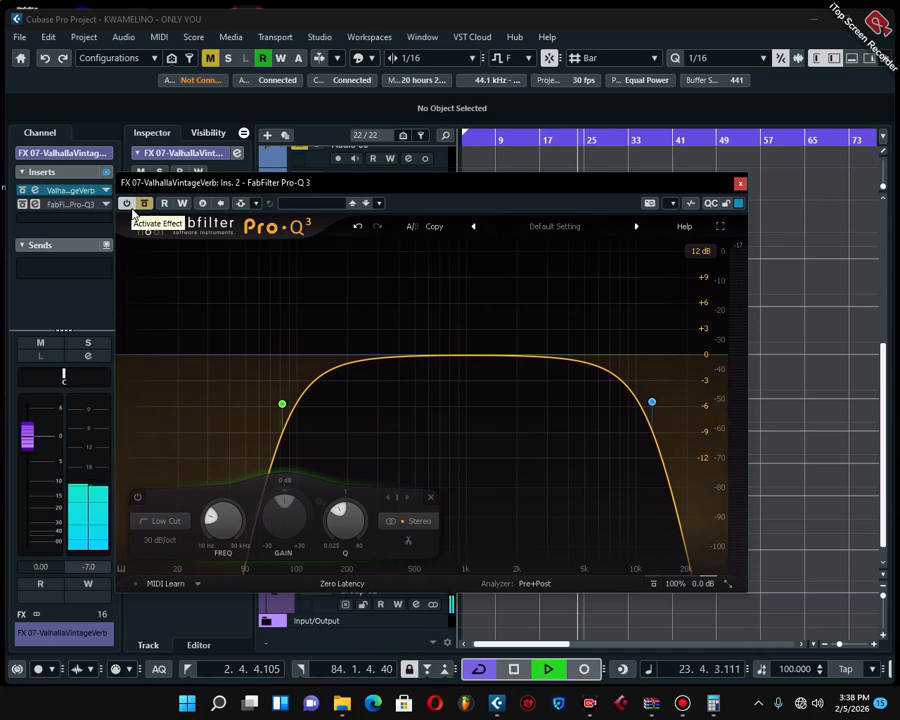
pyautogui.click(23, 205)
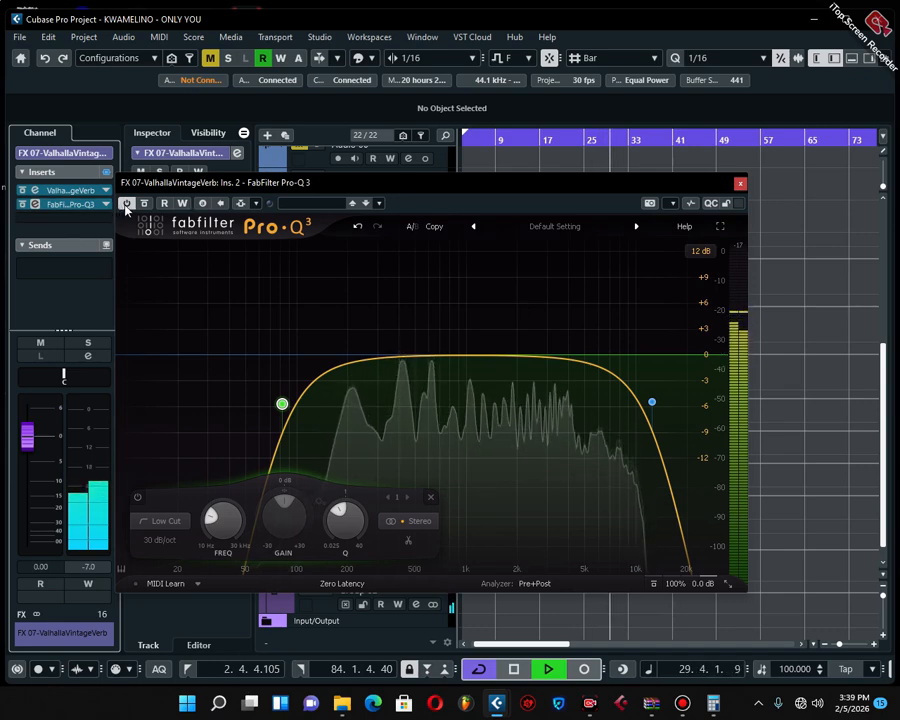
pyautogui.click(22, 205)
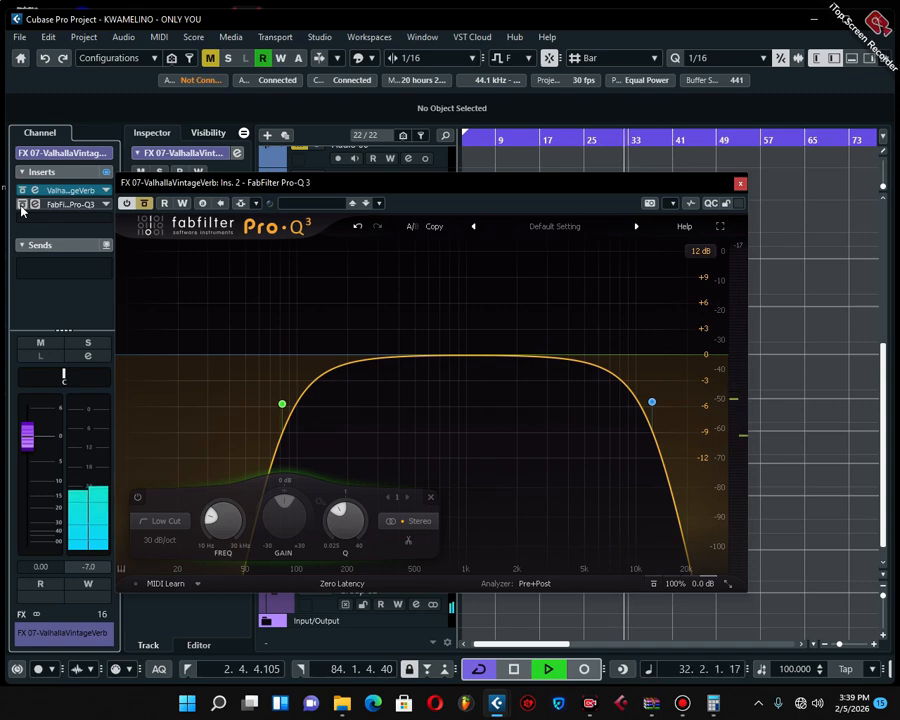
pyautogui.click(22, 206)
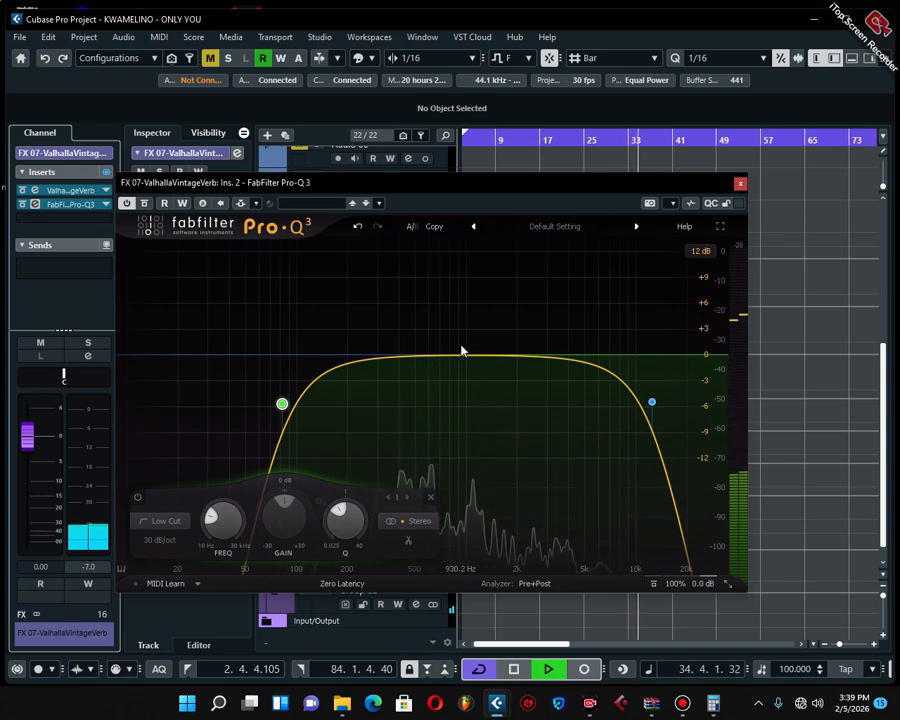
pyautogui.press('space')
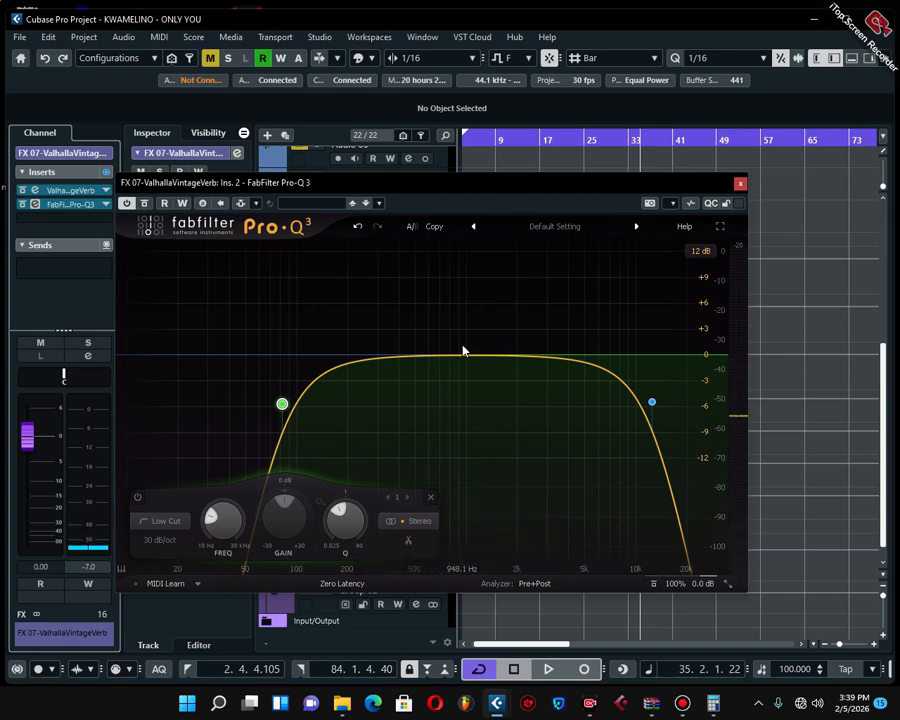
# Close the Pro-Q 3 window and select the Audio 02 track
pyautogui.click(740, 183)
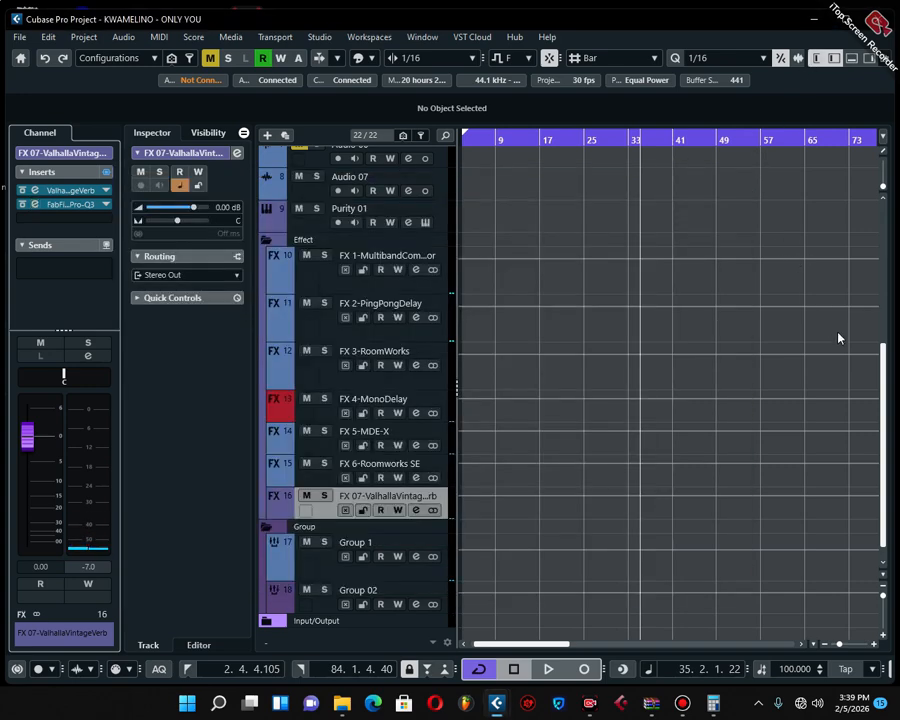
pyautogui.moveTo(883, 395); pyautogui.dragTo(884, 237)
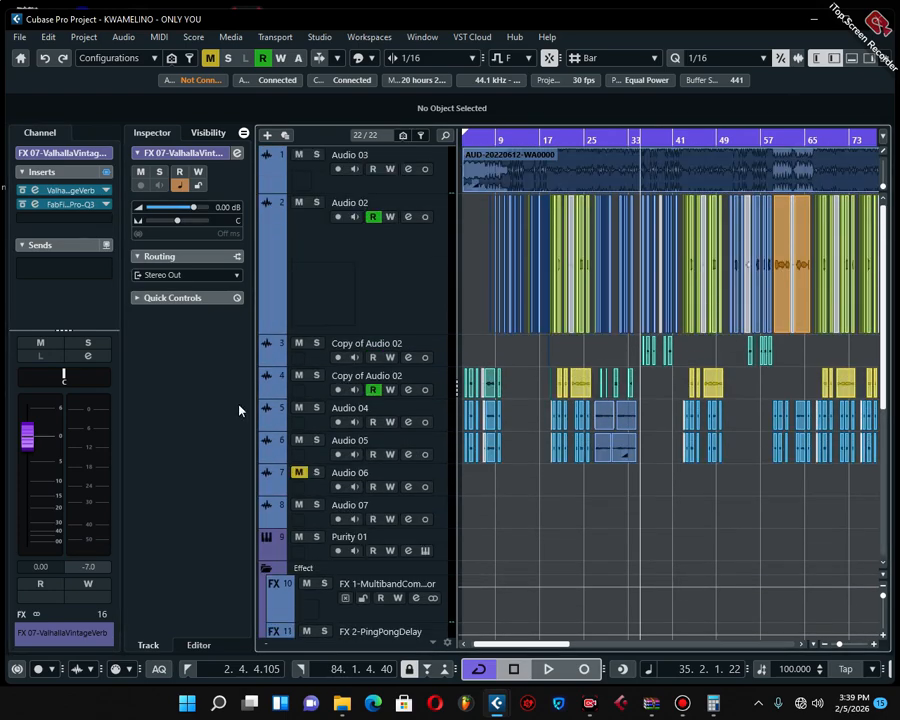
pyautogui.click(348, 242)
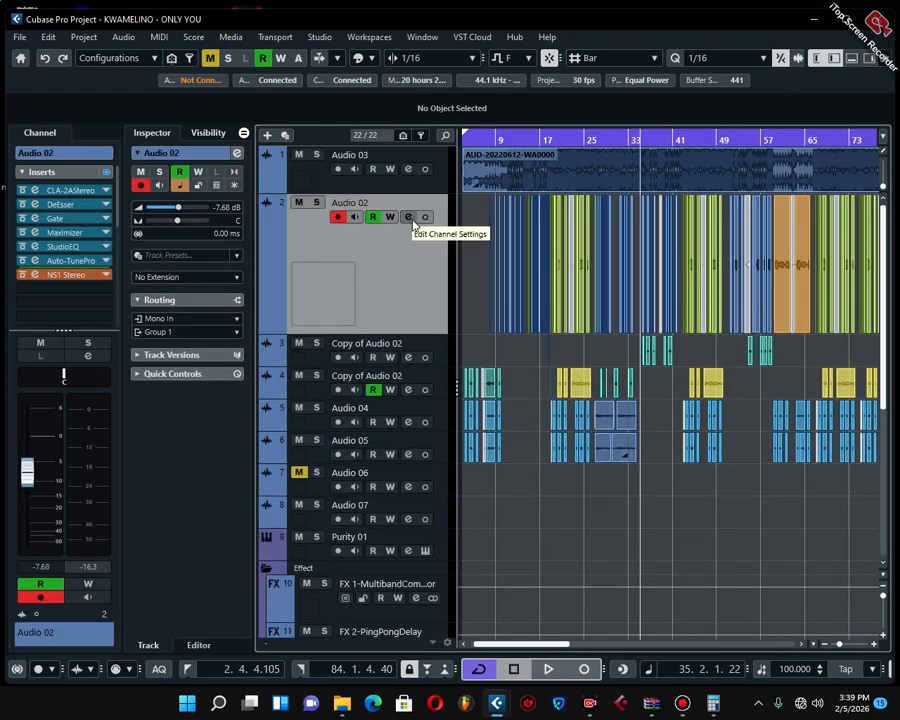